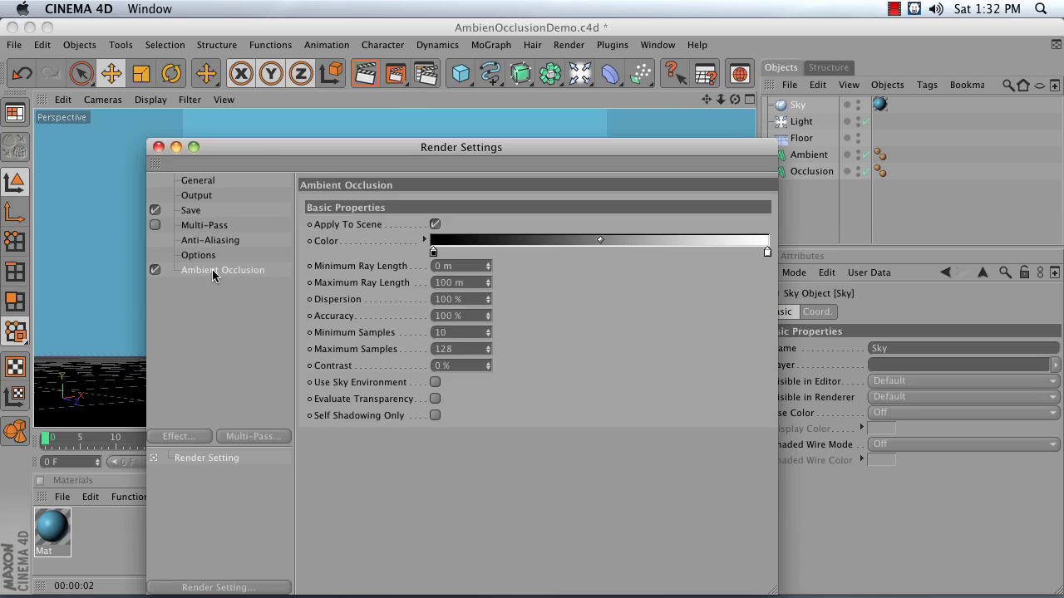
- Close the render settings and render the active view of the ambient occlusion demo scene
click(158, 146)
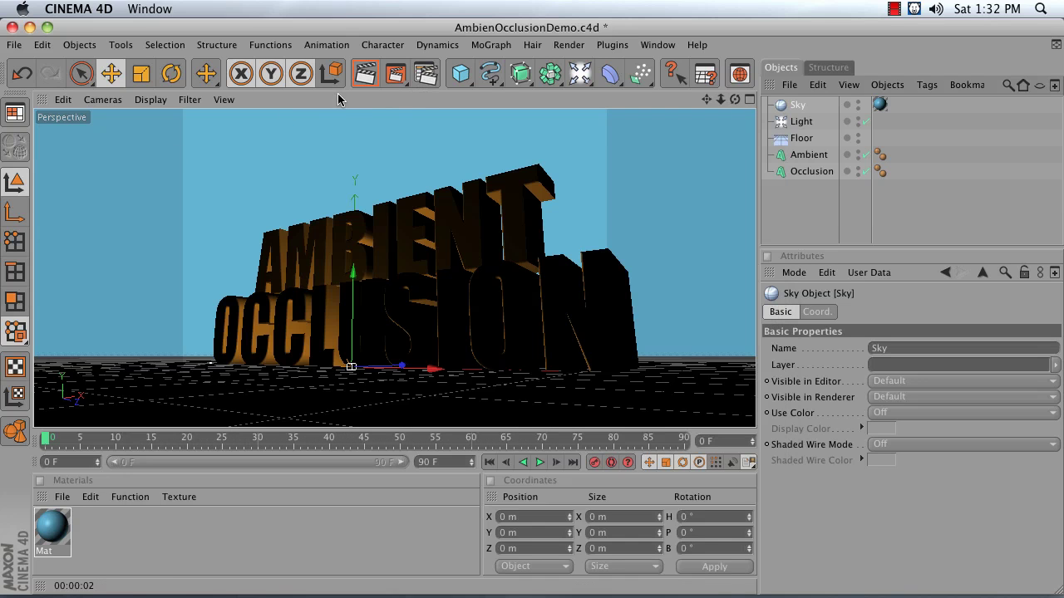
click(362, 74)
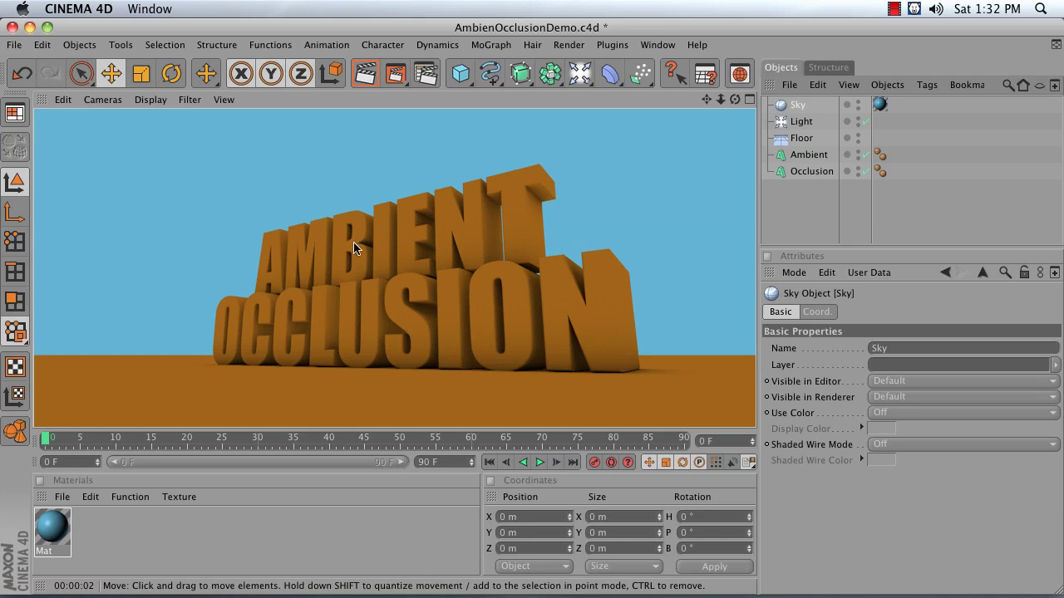
click(813, 214)
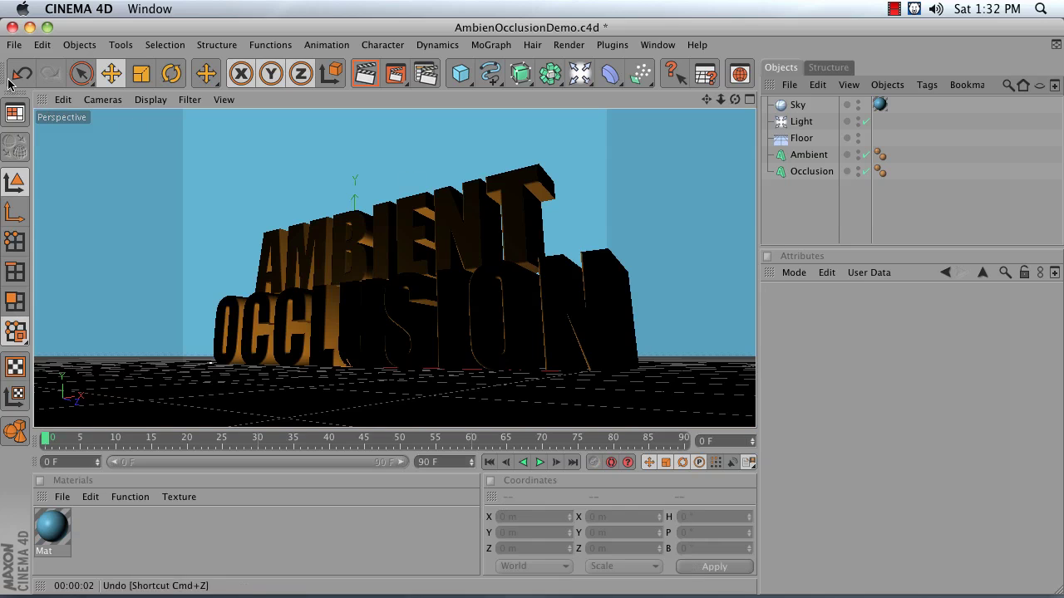
- Create a new scene and add a MoGraph Text object to it
click(14, 45)
click(37, 69)
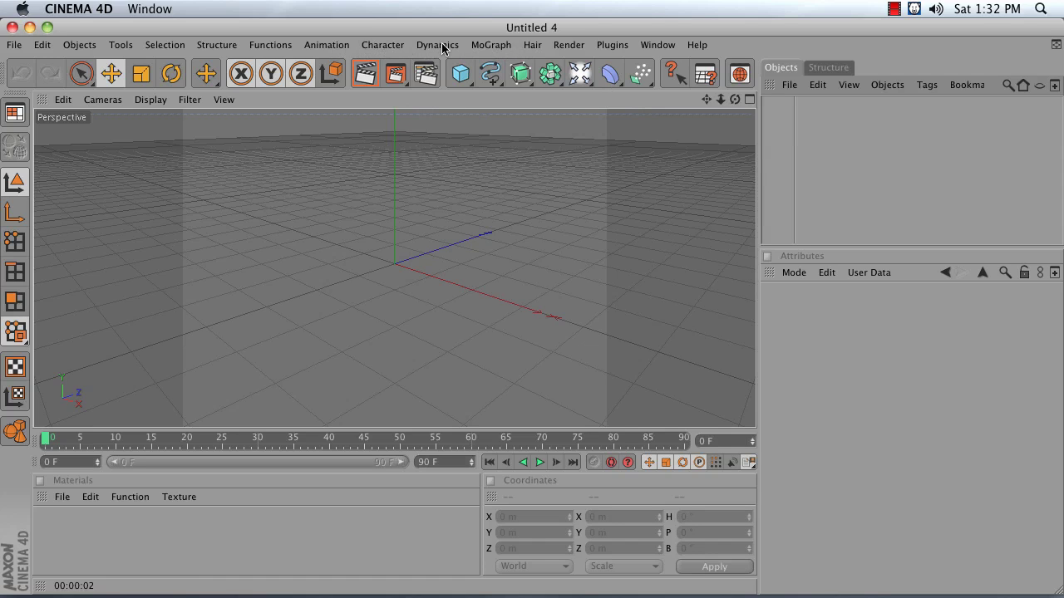
click(475, 45)
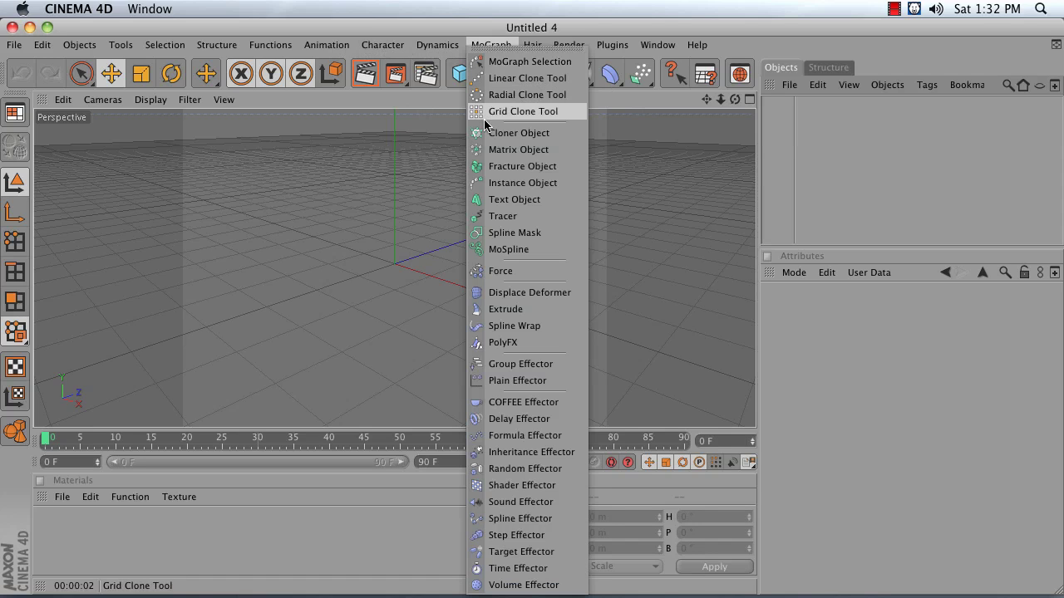
click(516, 200)
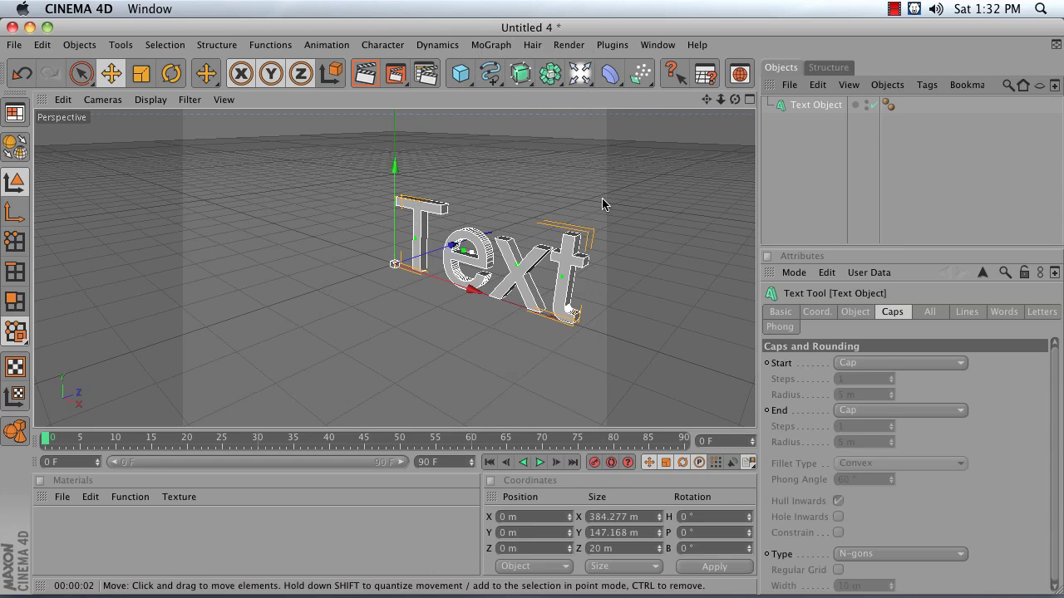
- Replace the Text object's default text with OCCLUSION
click(861, 311)
drag(835, 246, 832, 166)
double_click(833, 320)
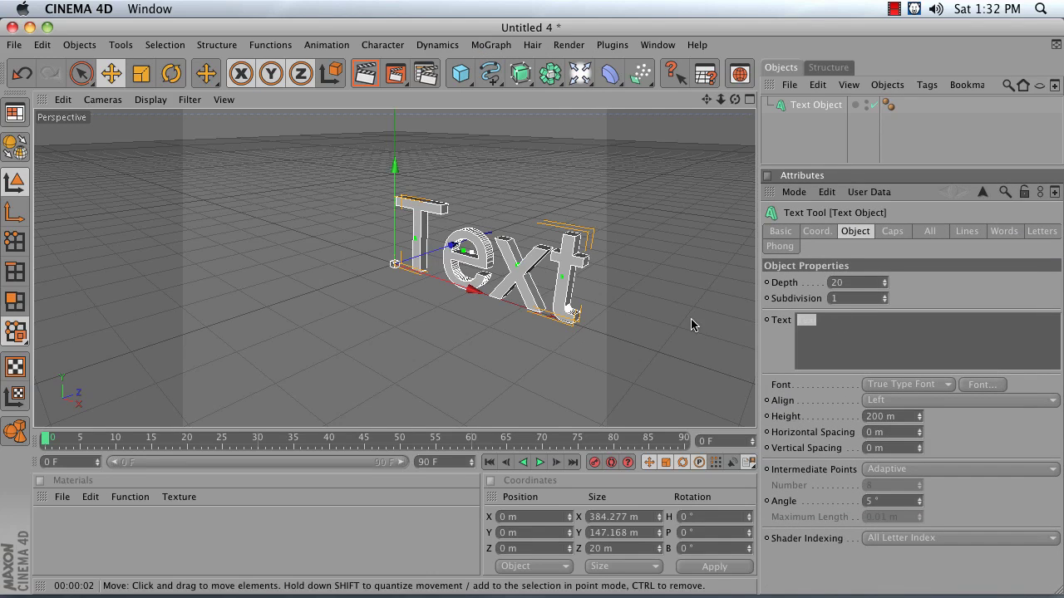
text(OCCLUSION)
click(802, 151)
click(806, 106)
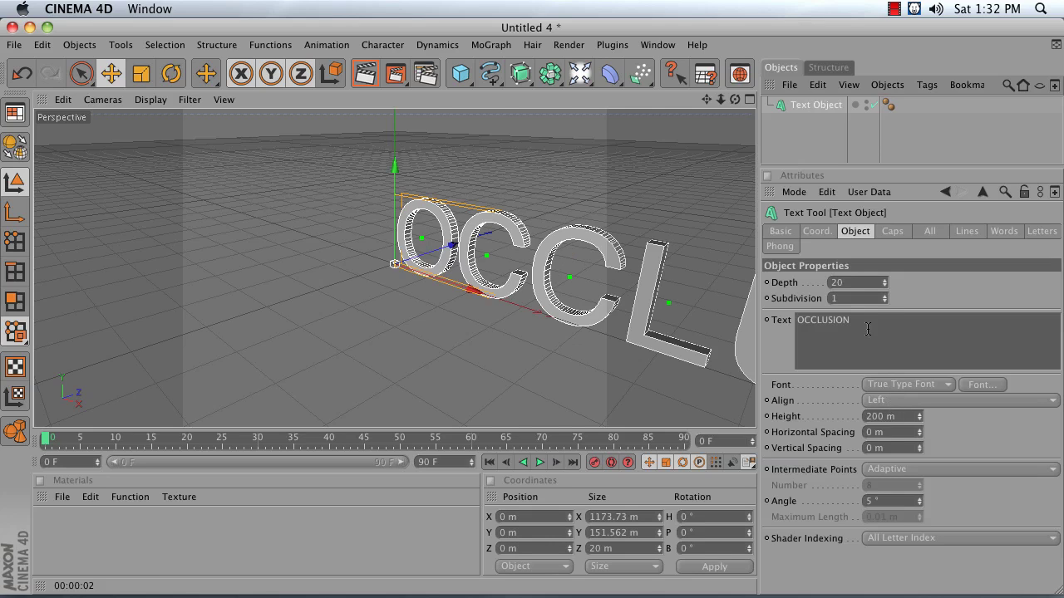
- Set the OCCLUSION text's font to Impact Regular
click(987, 386)
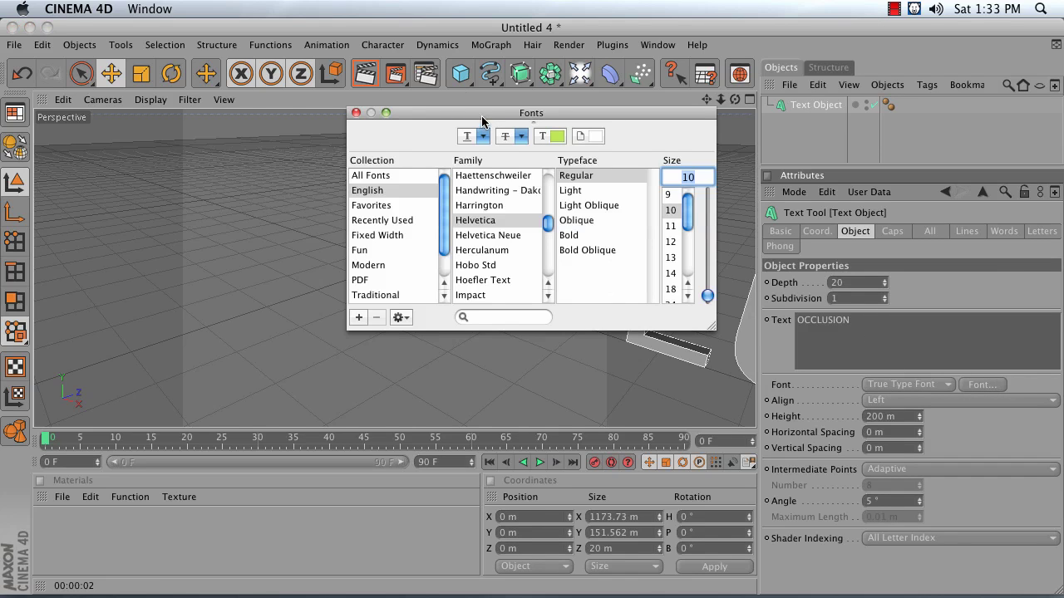
drag(485, 117, 378, 133)
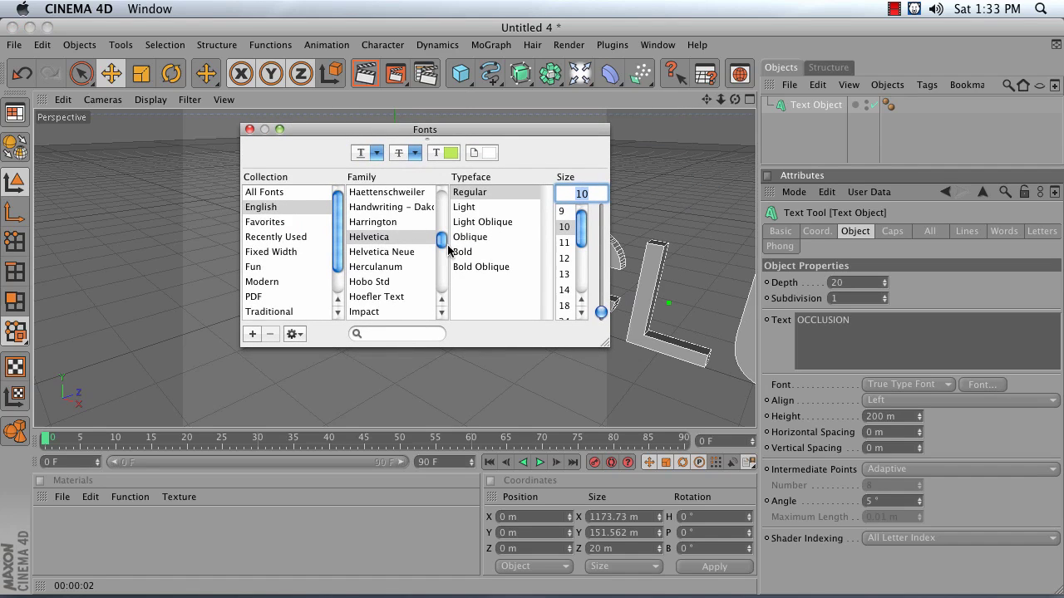
drag(443, 240, 442, 244)
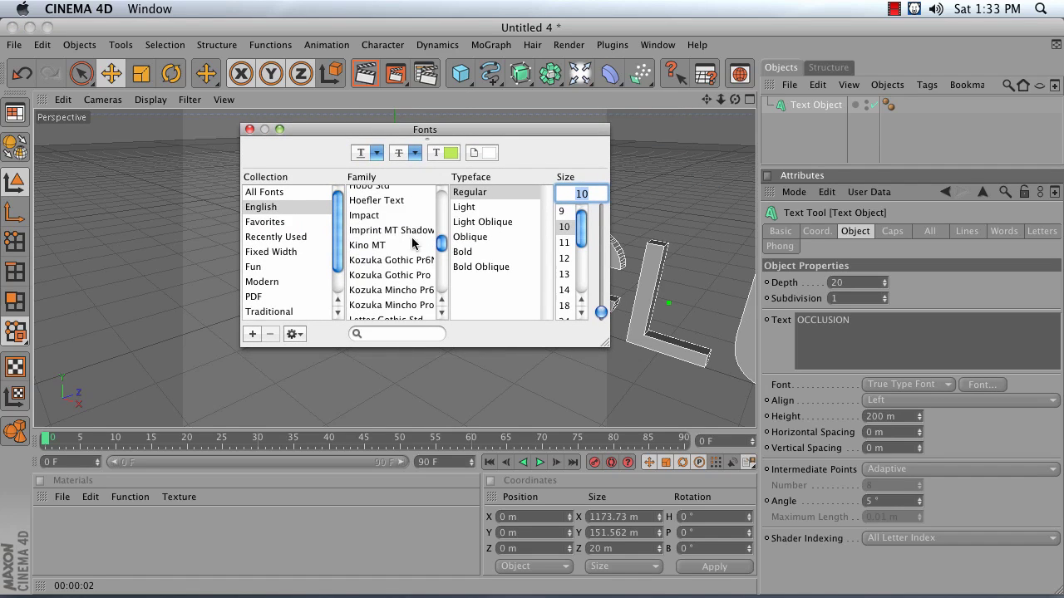
click(367, 217)
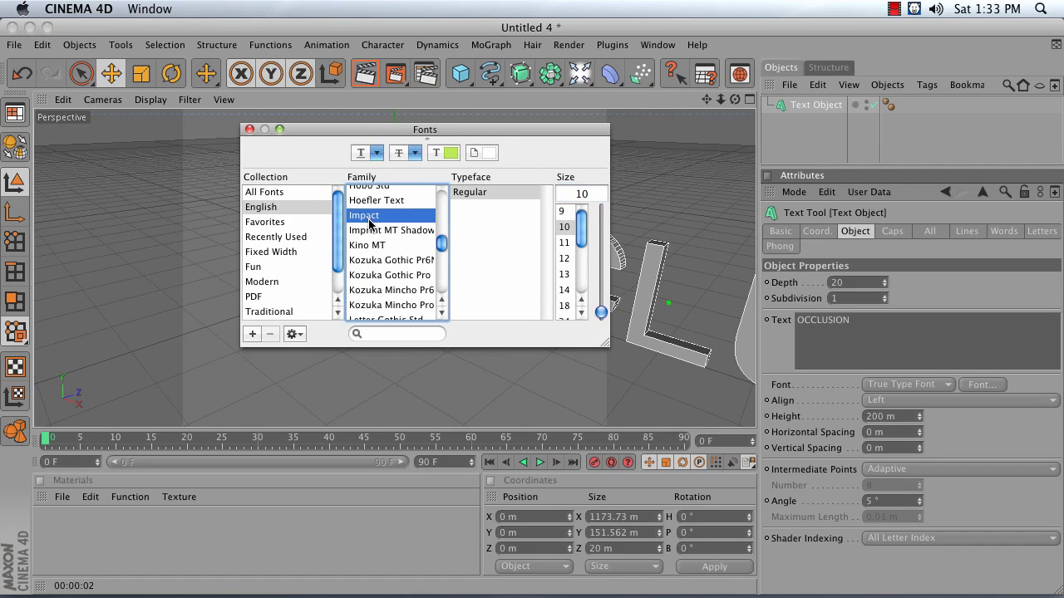
click(250, 129)
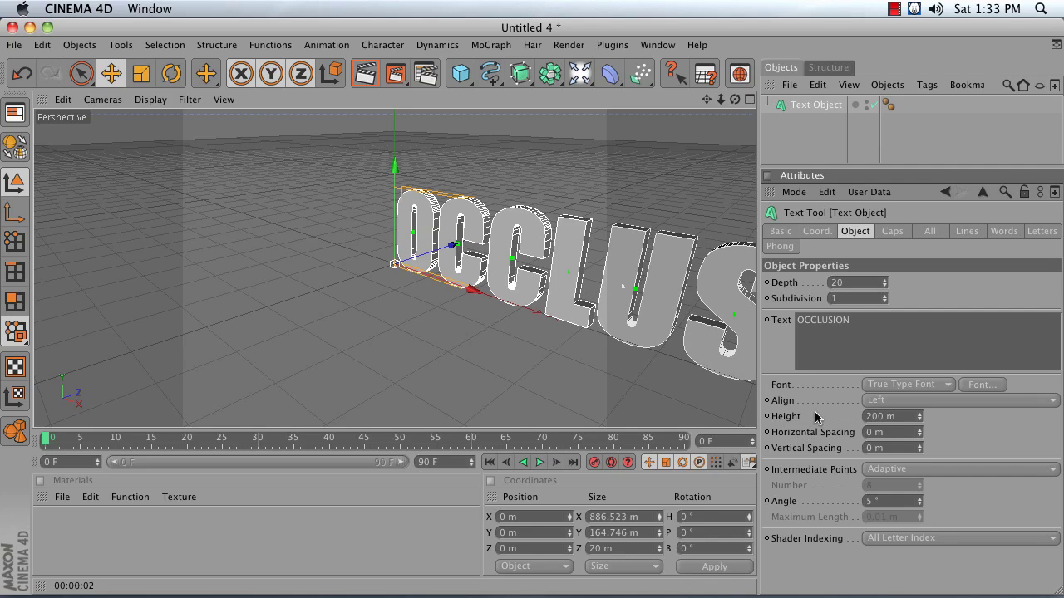
- Align the OCCLUSION text to Middle and set its depth to 200
click(872, 401)
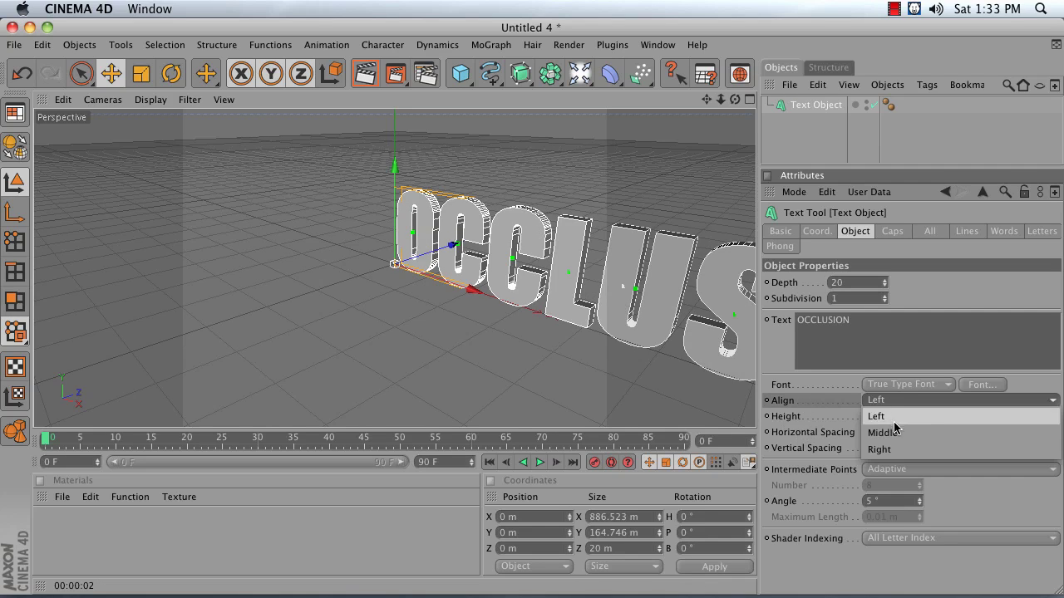
click(893, 429)
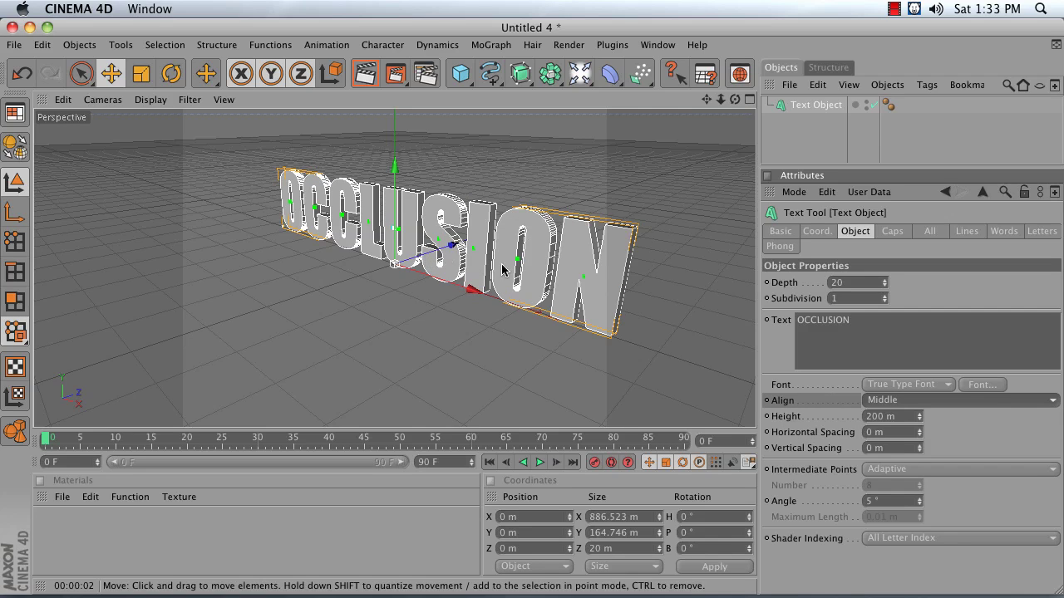
click(864, 285)
text(200)
key(Return)
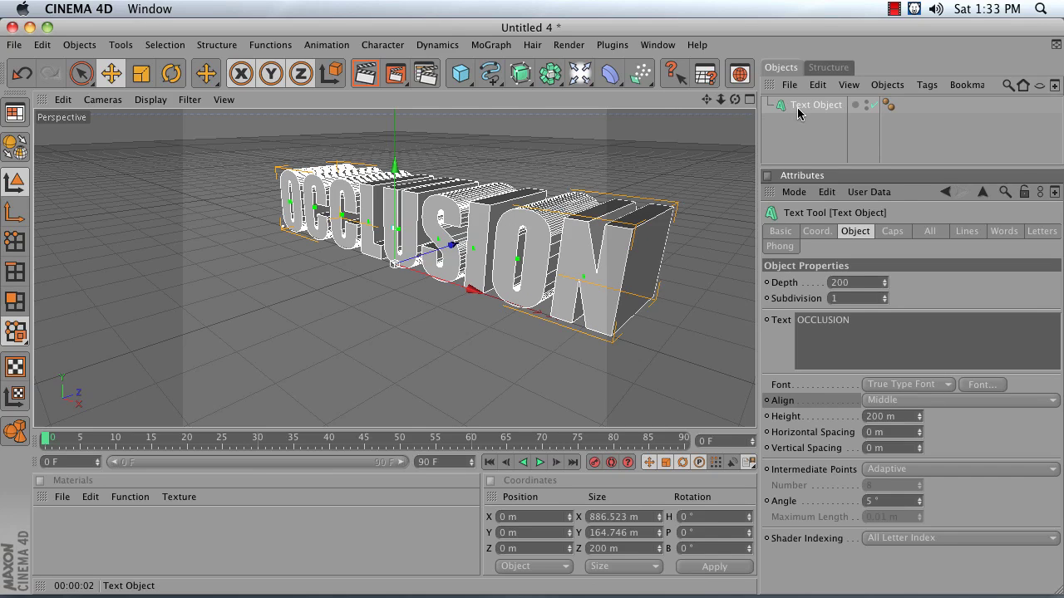
- Duplicate the OCCLUSION text object and change the copy's text to Ambient
ctrl+drag(798, 106, 804, 148)
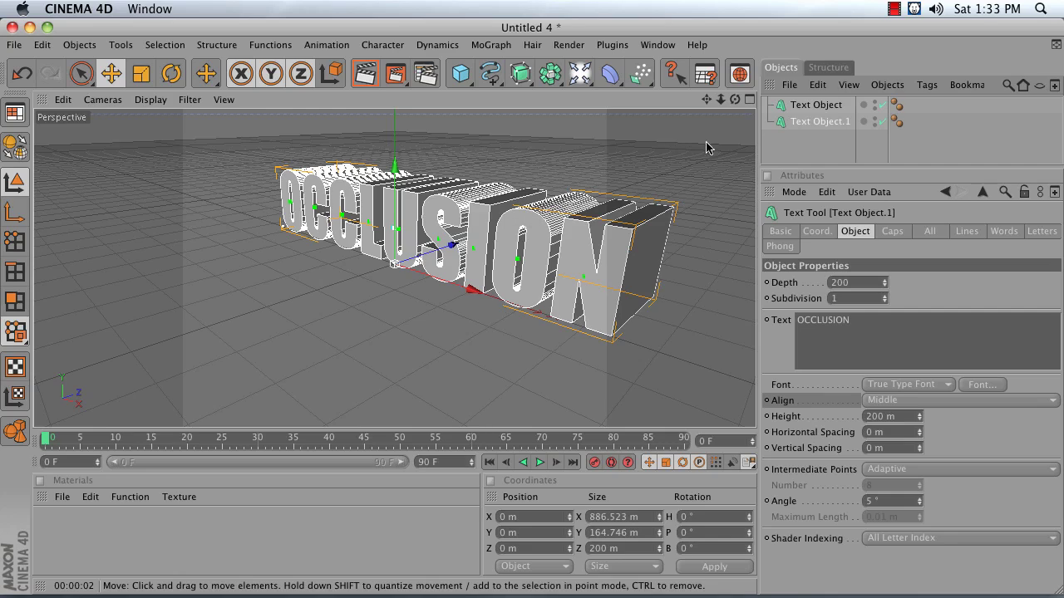
drag(890, 330, 692, 322)
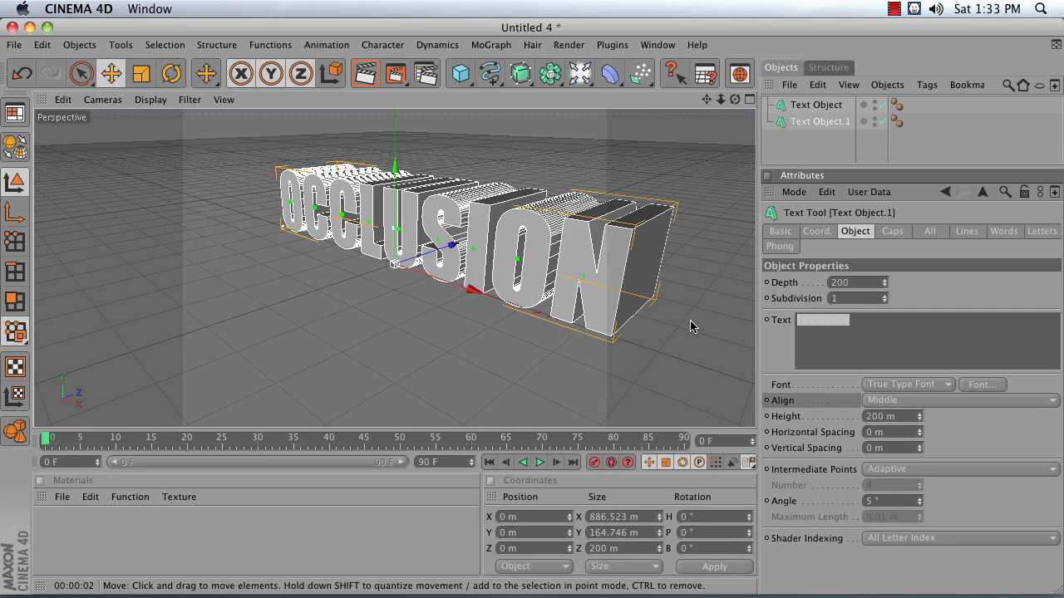
text(Ambient)
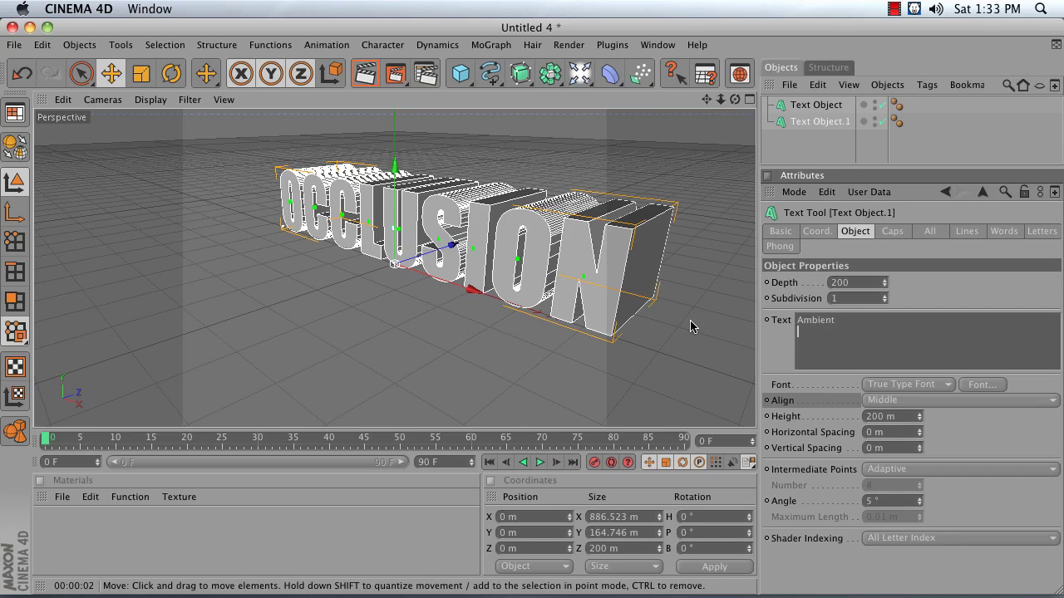
key(BackSpace)
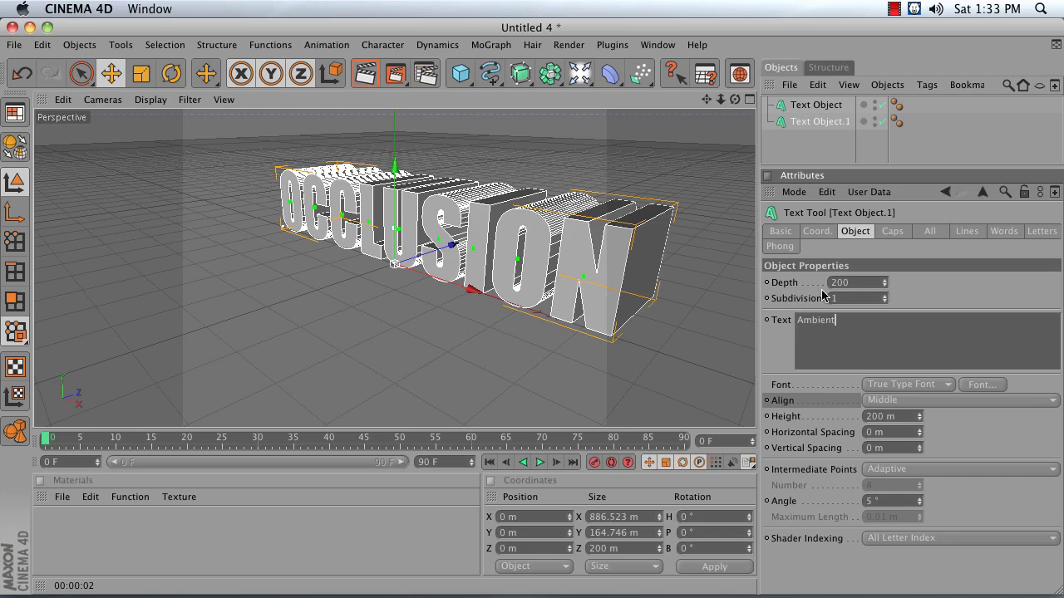
- Set the copied text object's depth to 100 and rewrite its text in capitals as AMBIENT
click(865, 283)
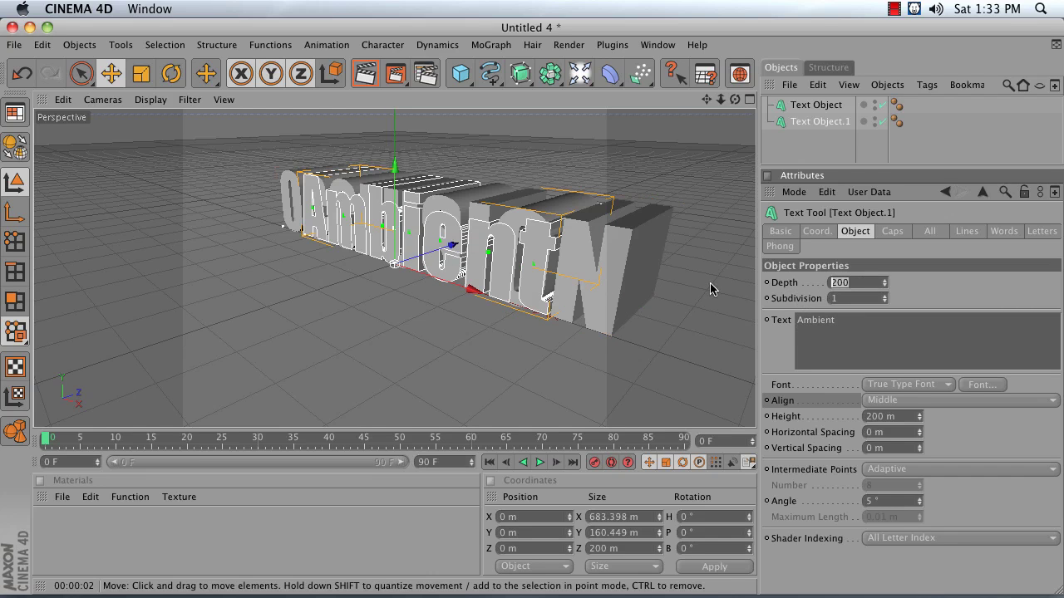
key(Return)
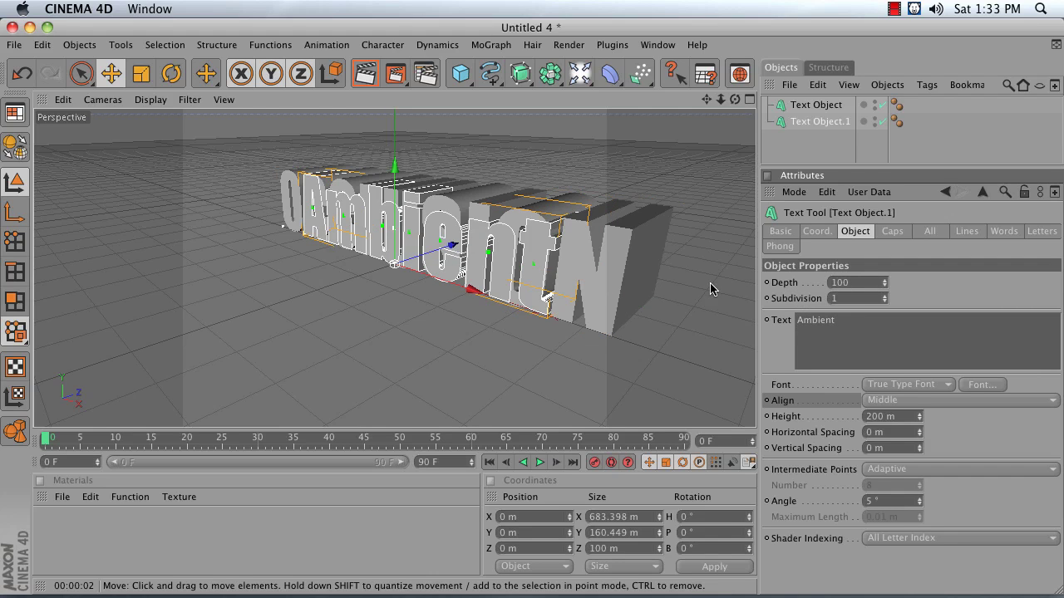
click(747, 99)
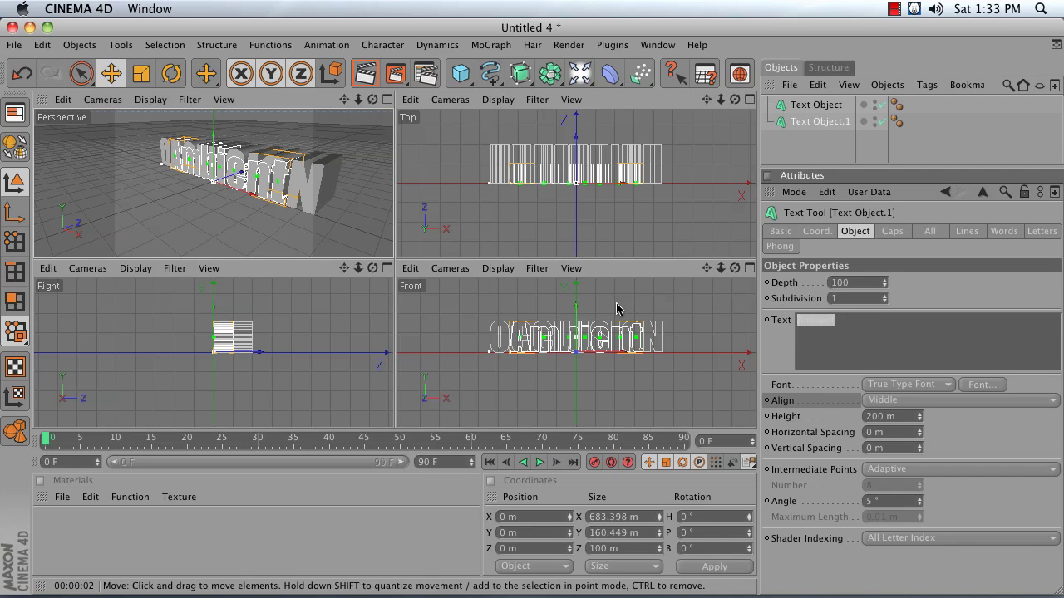
text(AMBIENT)
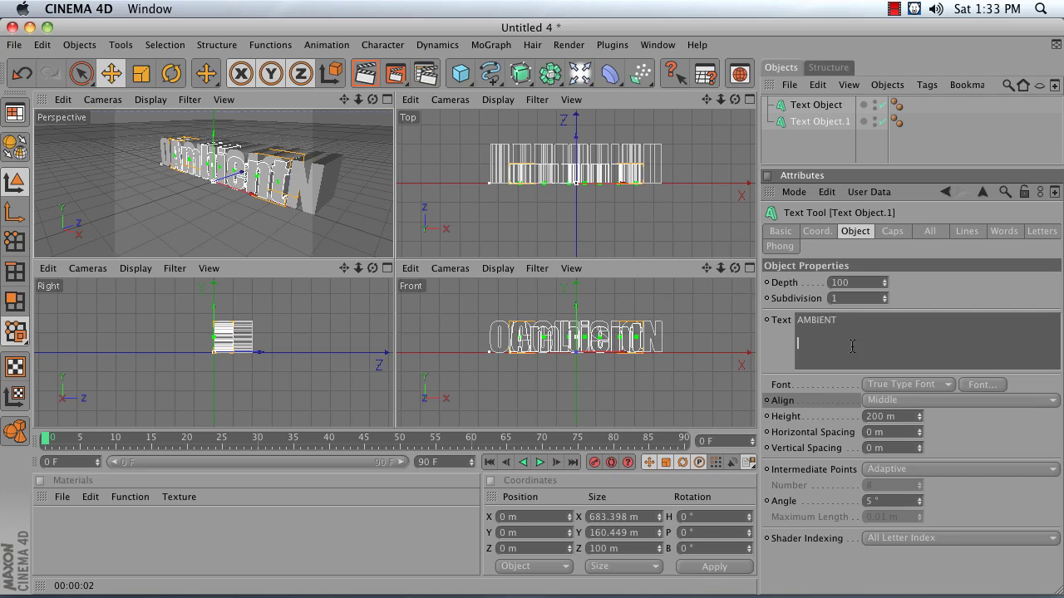
click(802, 163)
- Move the AMBIENT text on top of OCCLUSION and toward the middle of its depth, at about Y 158 m and Z 47 m
click(820, 121)
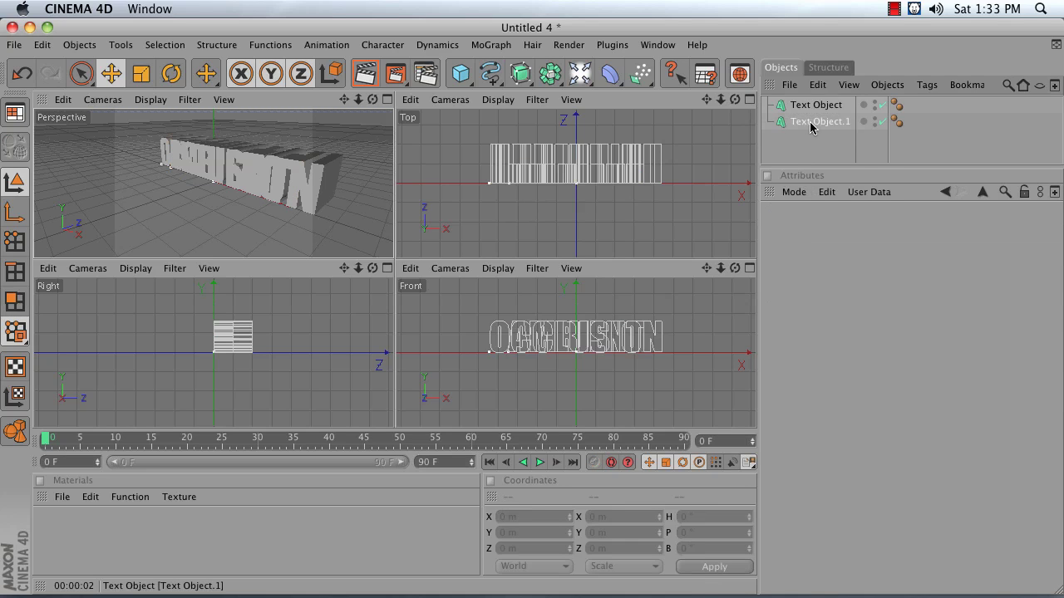
drag(344, 268, 345, 295)
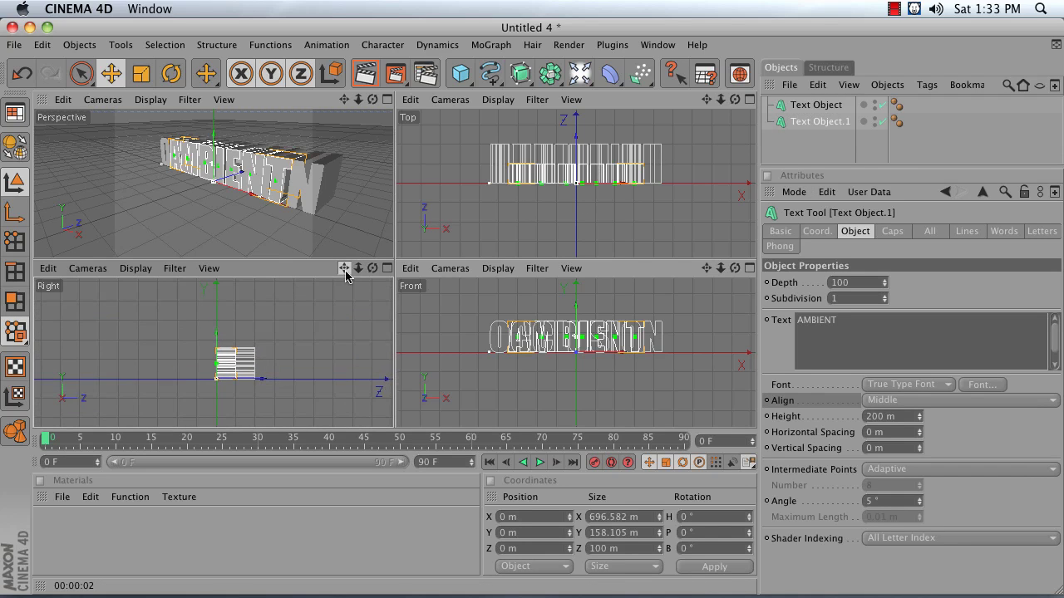
right_drag(344, 268, 321, 275)
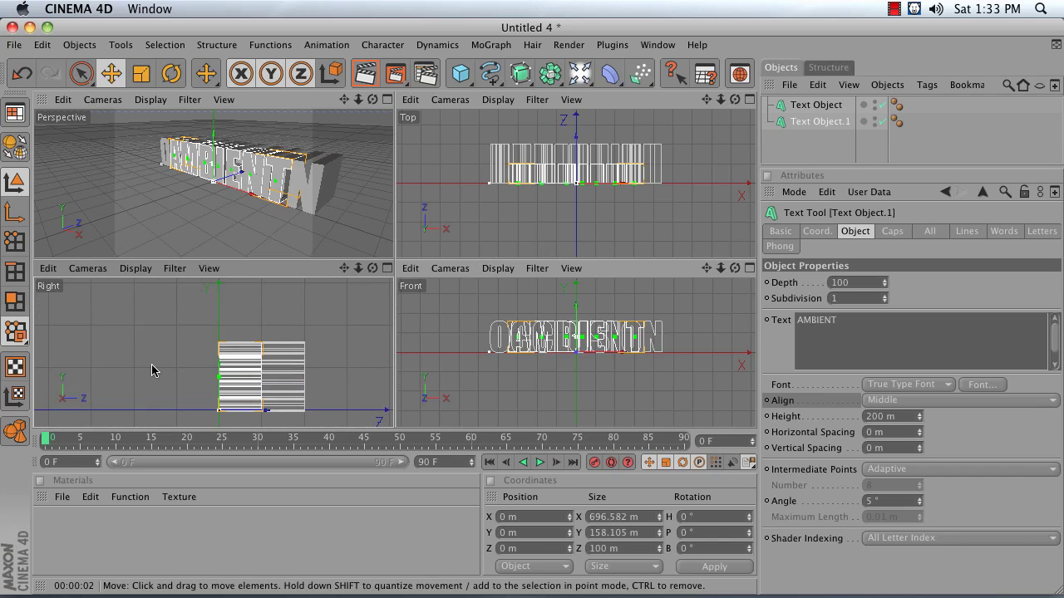
drag(152, 369, 172, 301)
drag(152, 365, 152, 366)
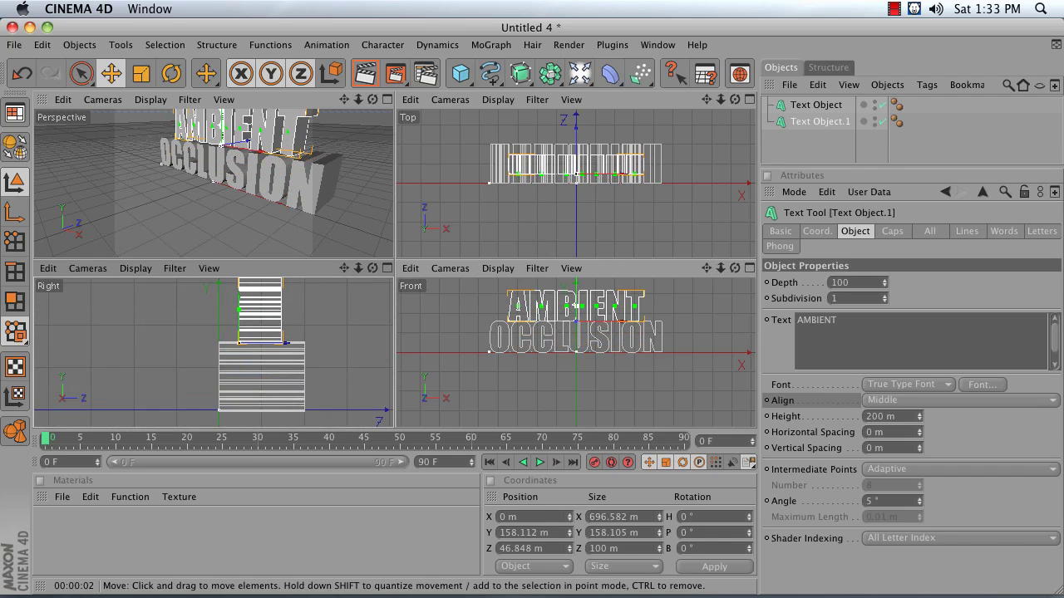
- Give both text objects Fillet Cap at start and end, and enable Constrain
shift+click(802, 106)
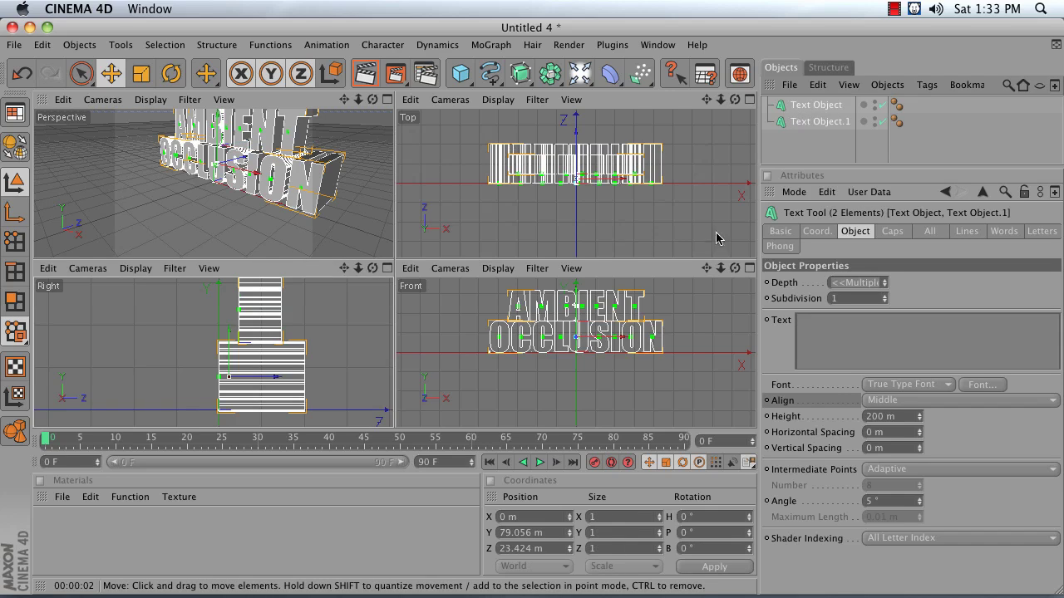
click(892, 233)
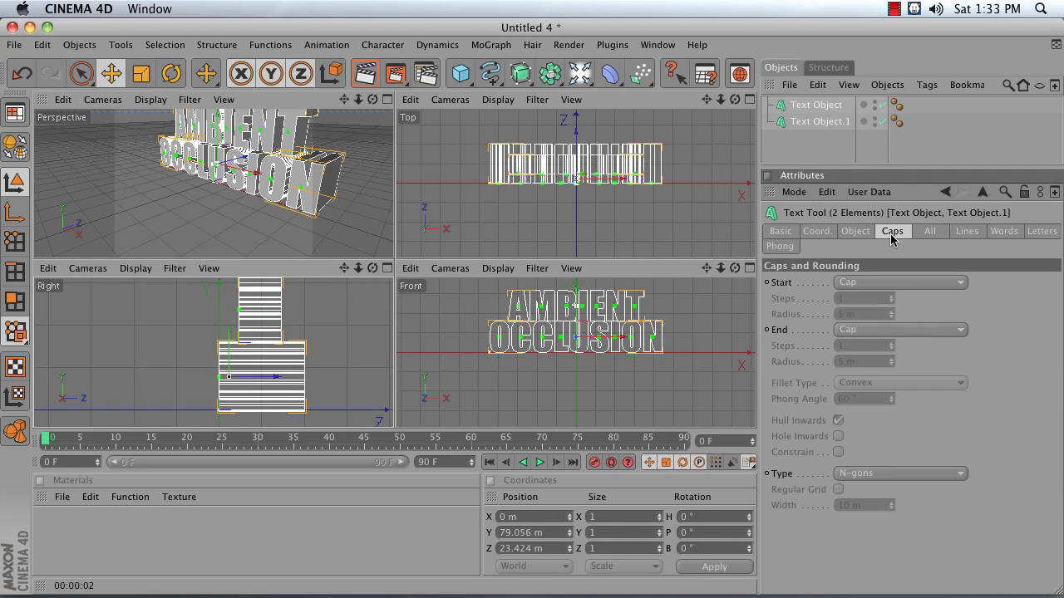
click(865, 286)
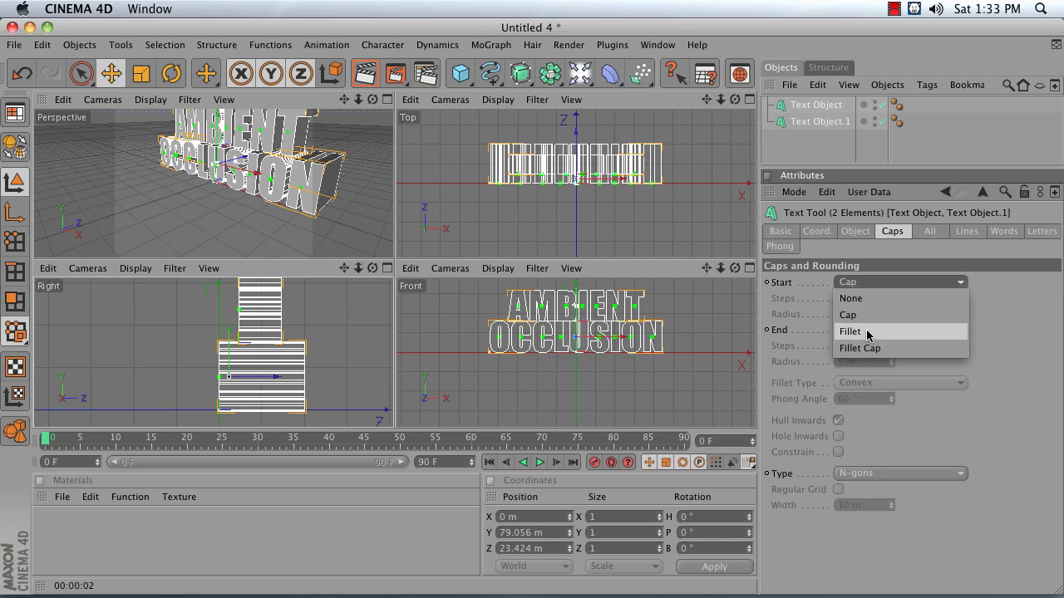
click(867, 349)
click(866, 330)
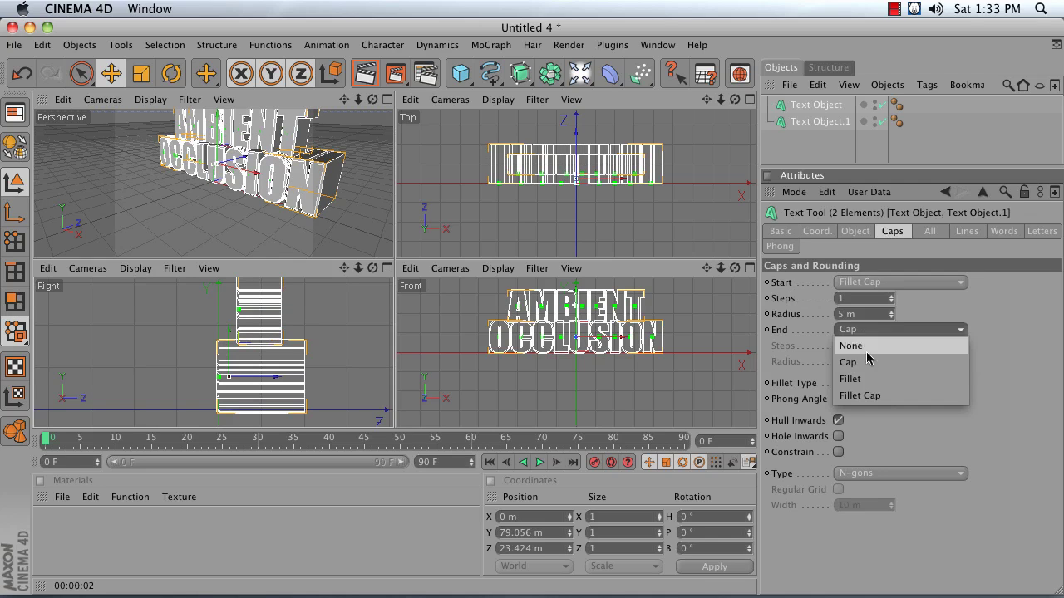
click(868, 395)
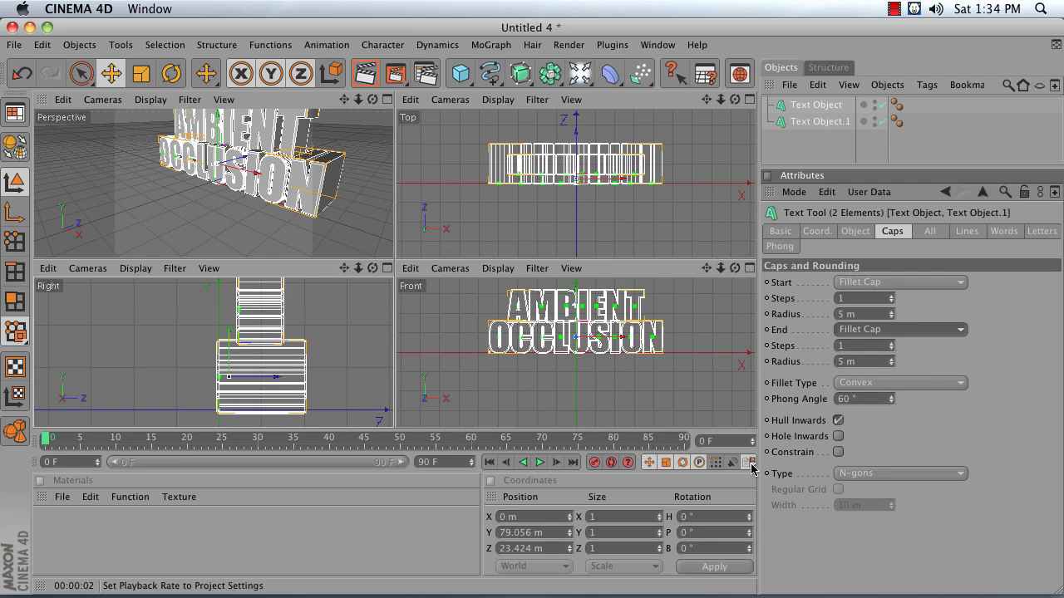
click(838, 453)
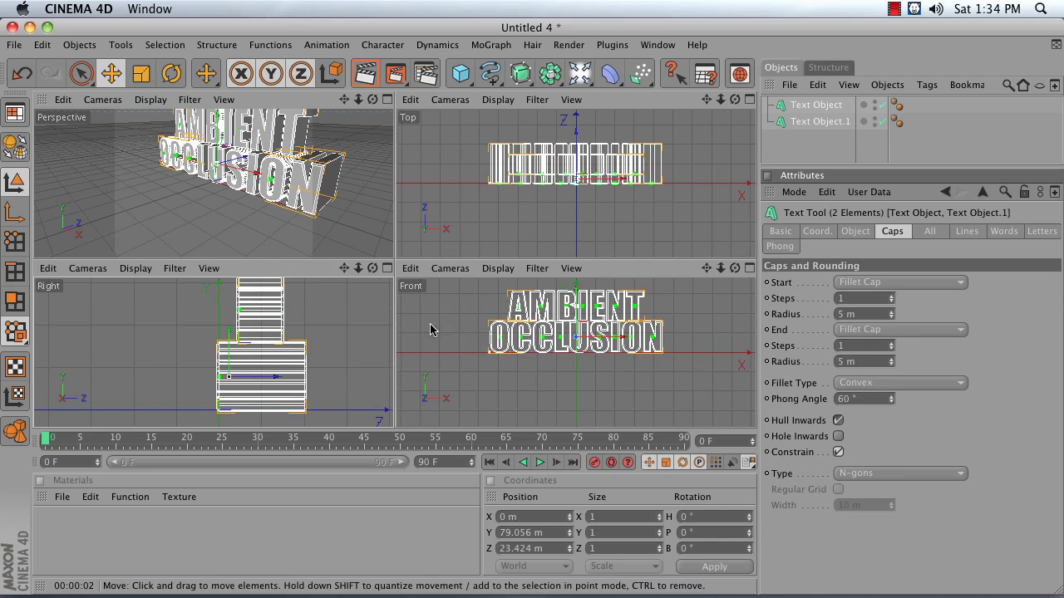
click(749, 267)
drag(720, 99, 701, 110)
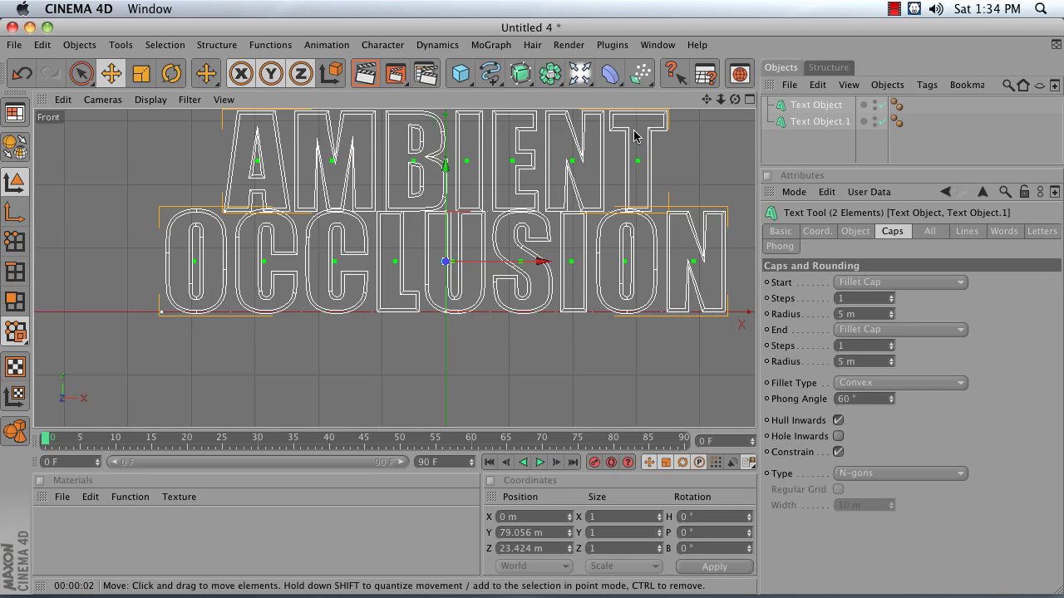
- Add a Floor object to the scene and frame the stacked text fully in the Perspective view
click(749, 99)
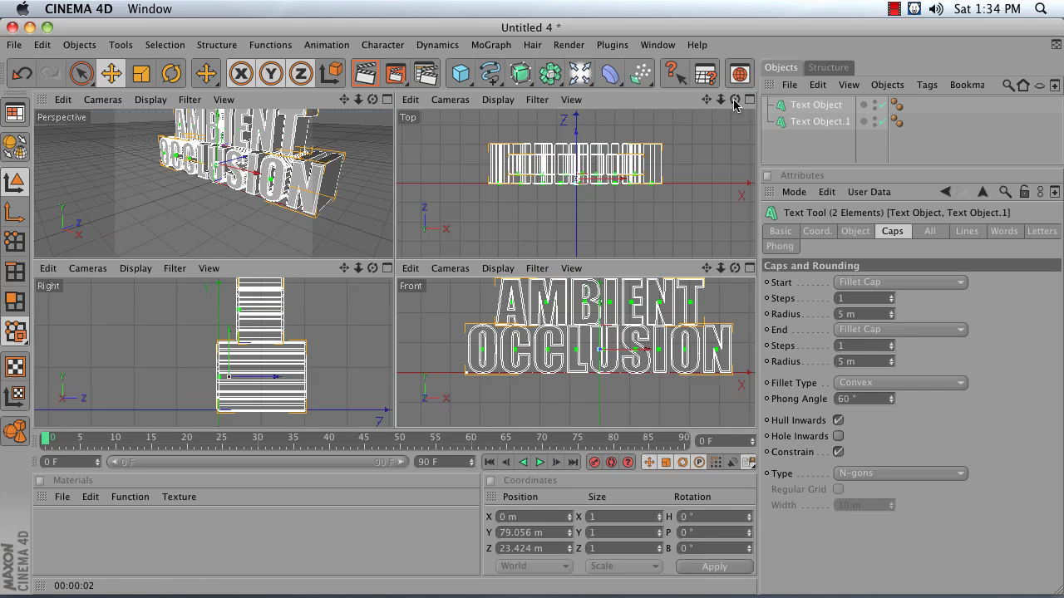
click(388, 99)
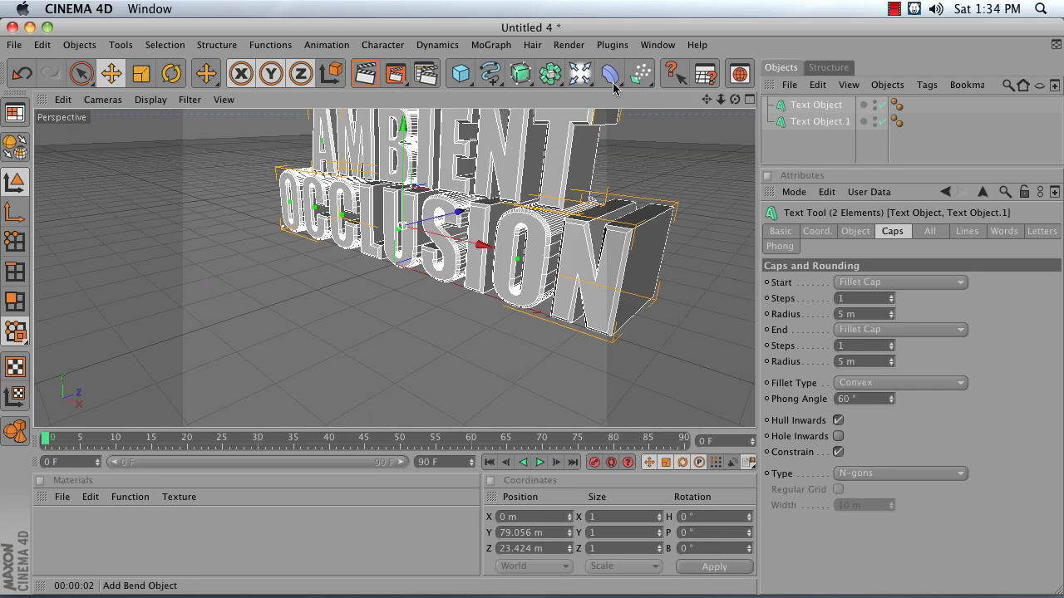
drag(580, 75, 736, 150)
click(736, 149)
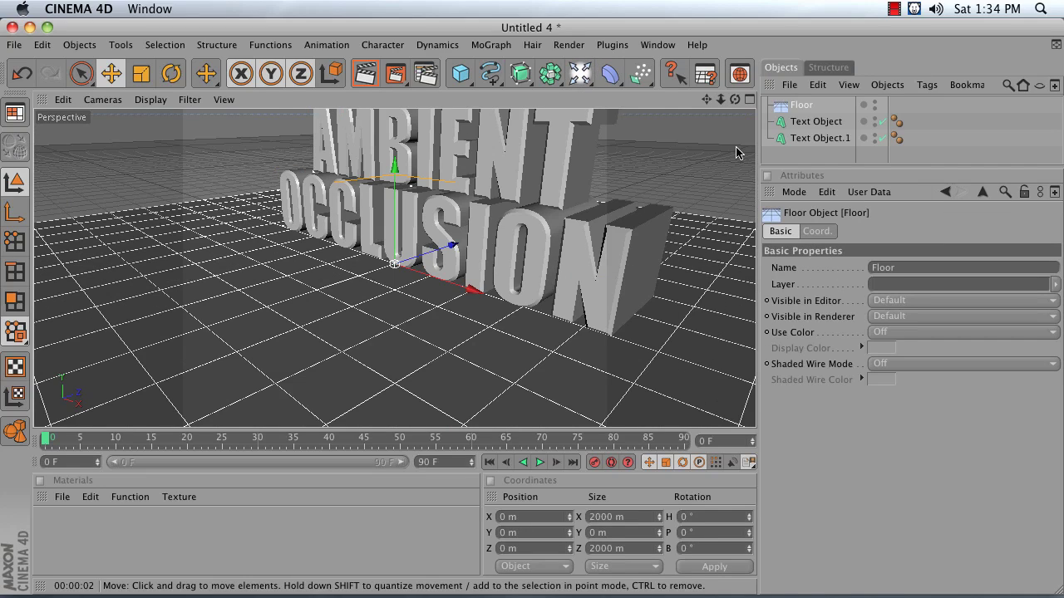
drag(707, 99, 581, 258)
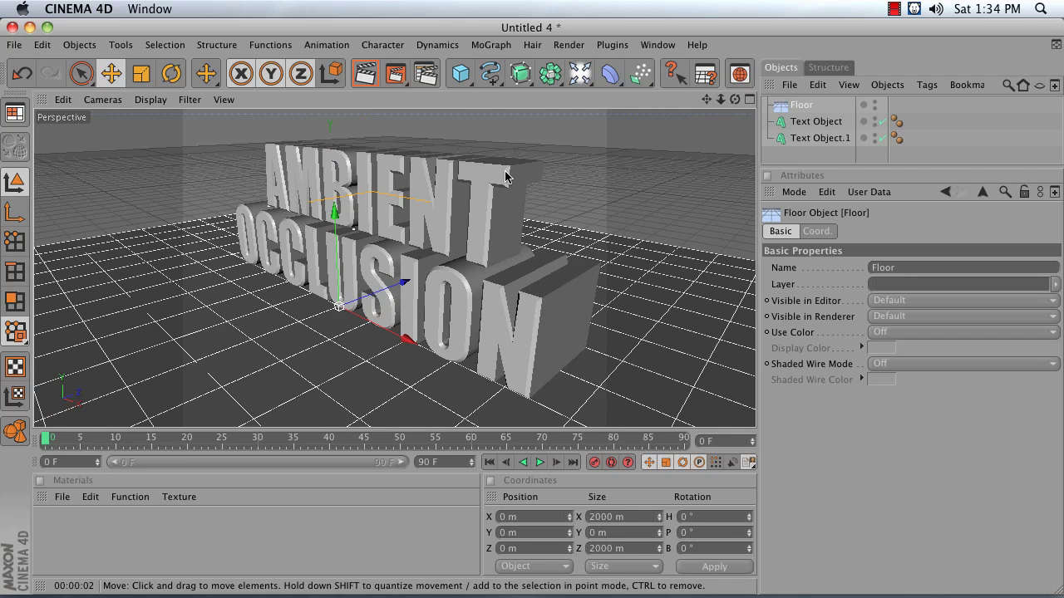
- Set the fillet cap steps to 5 for both start and end on the two text objects
click(803, 123)
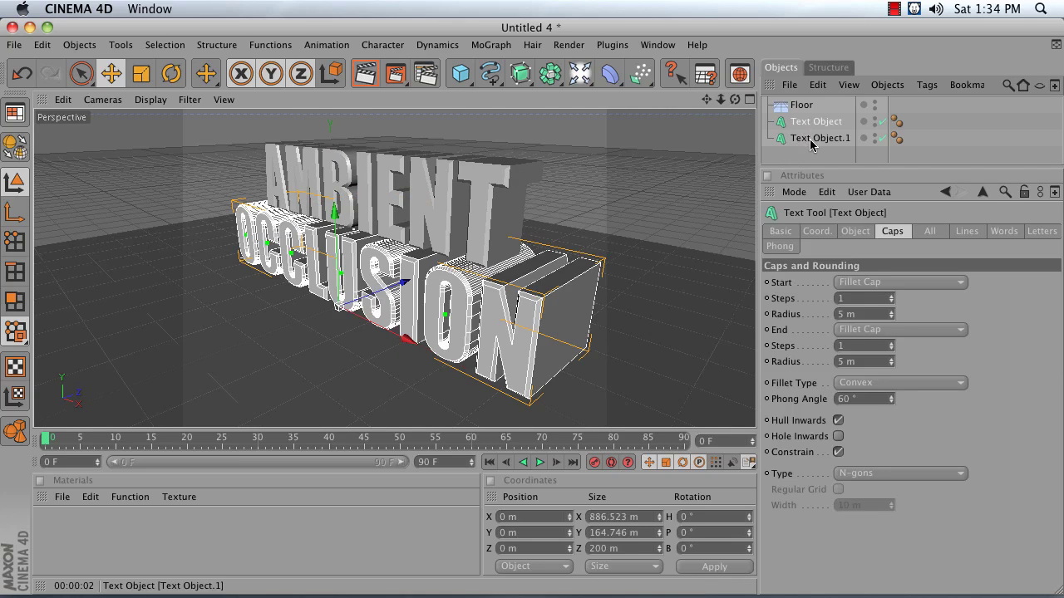
shift+click(811, 139)
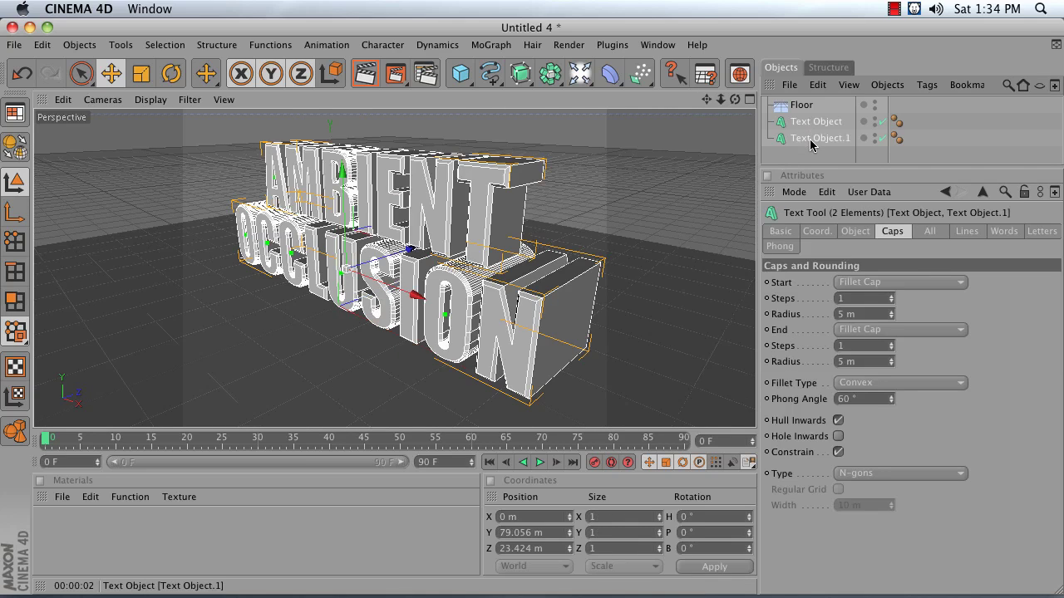
click(849, 299)
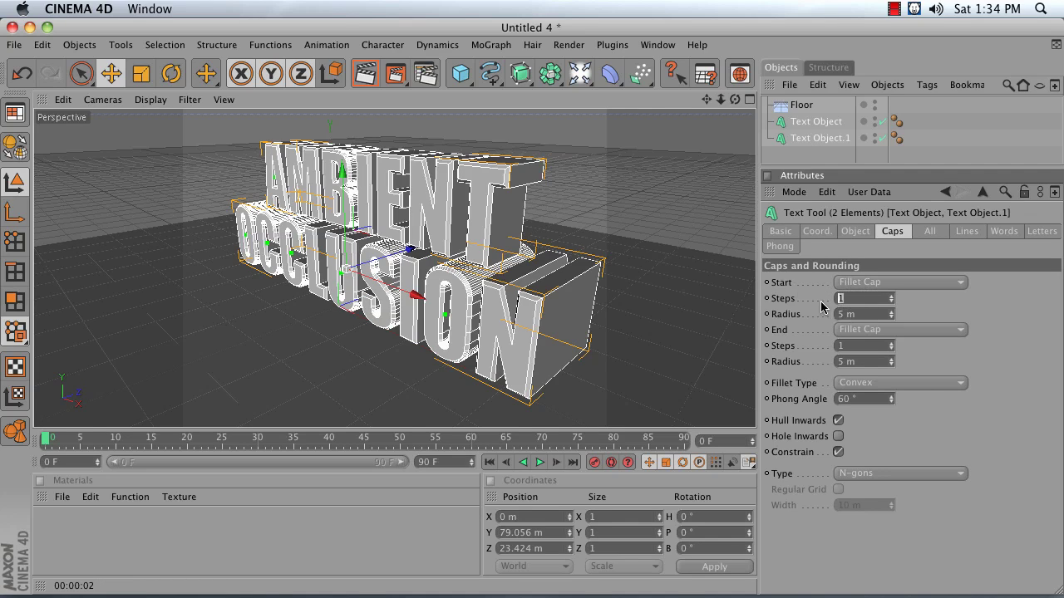
text(5)
key(Return)
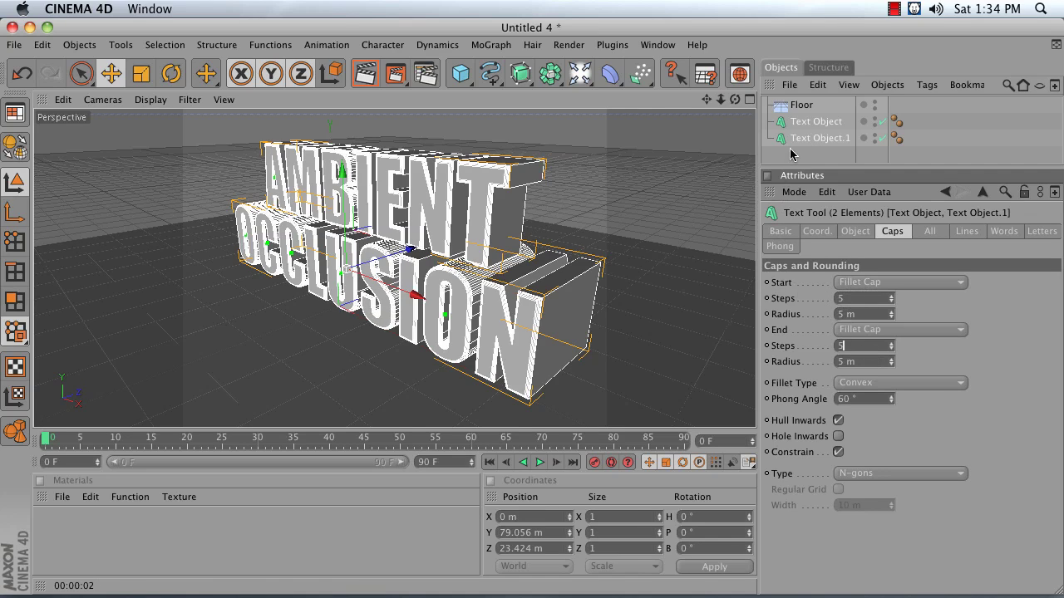
- Deselect everything and preview-render the text in the Perspective view, from the current angle and from a lower one
click(791, 158)
click(372, 78)
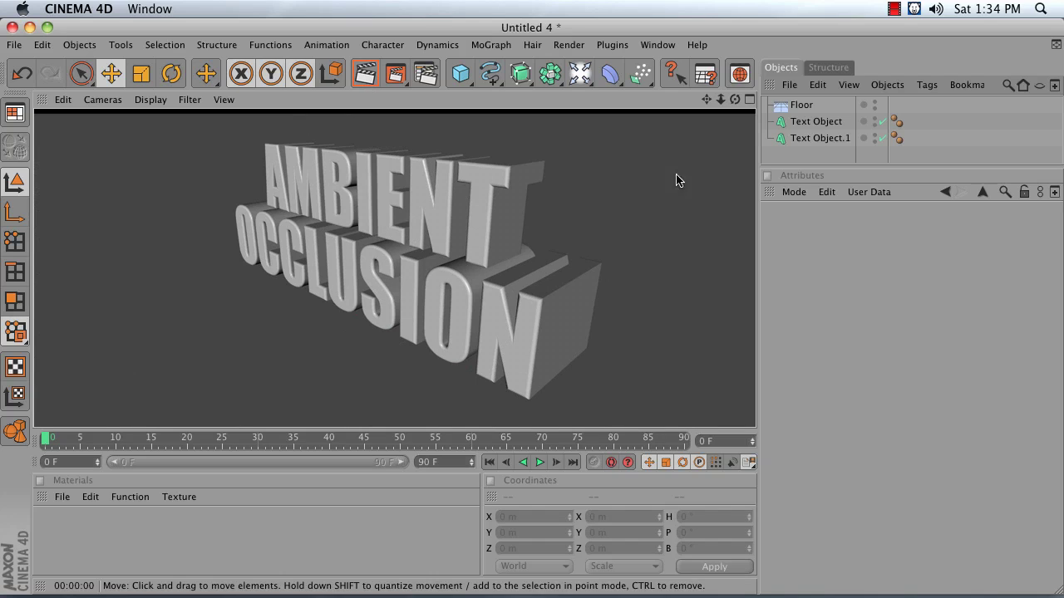
drag(735, 100, 733, 60)
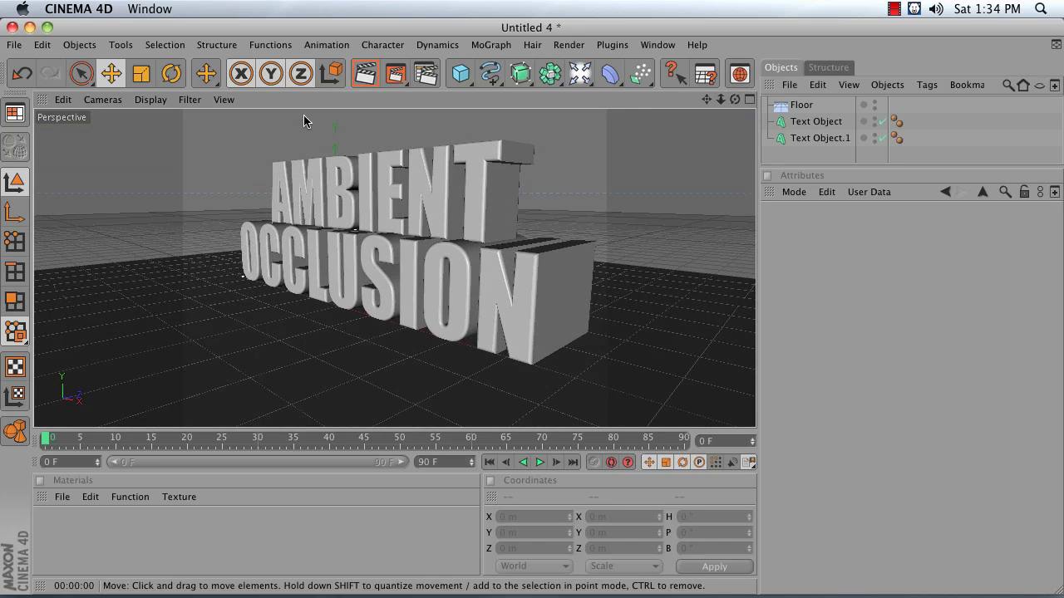
click(365, 73)
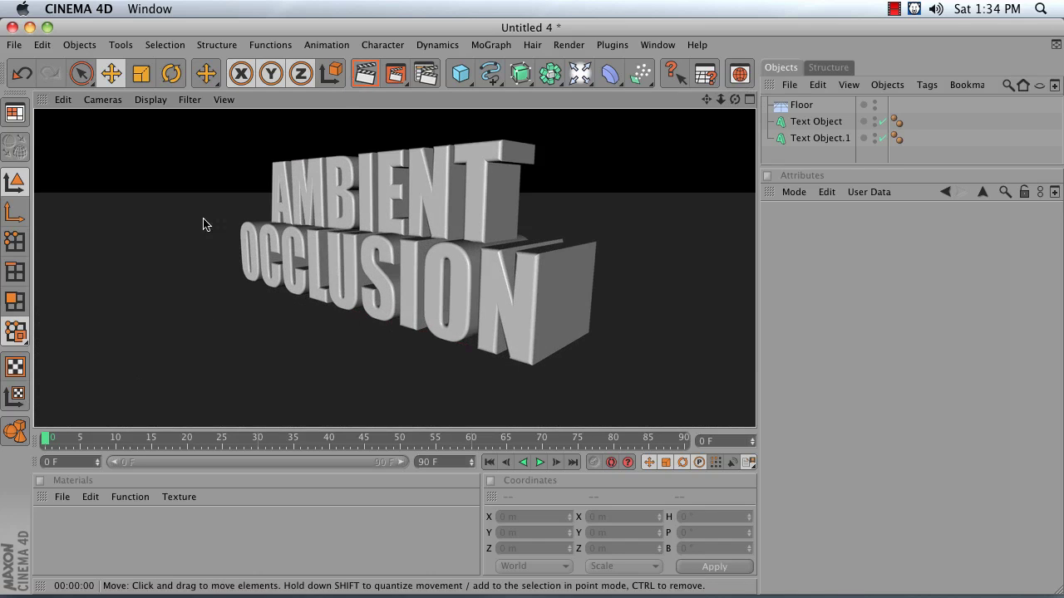
- Add a light named Ambient and move it above and in front of the text, to about Y 417 m and Z -378 m
click(582, 76)
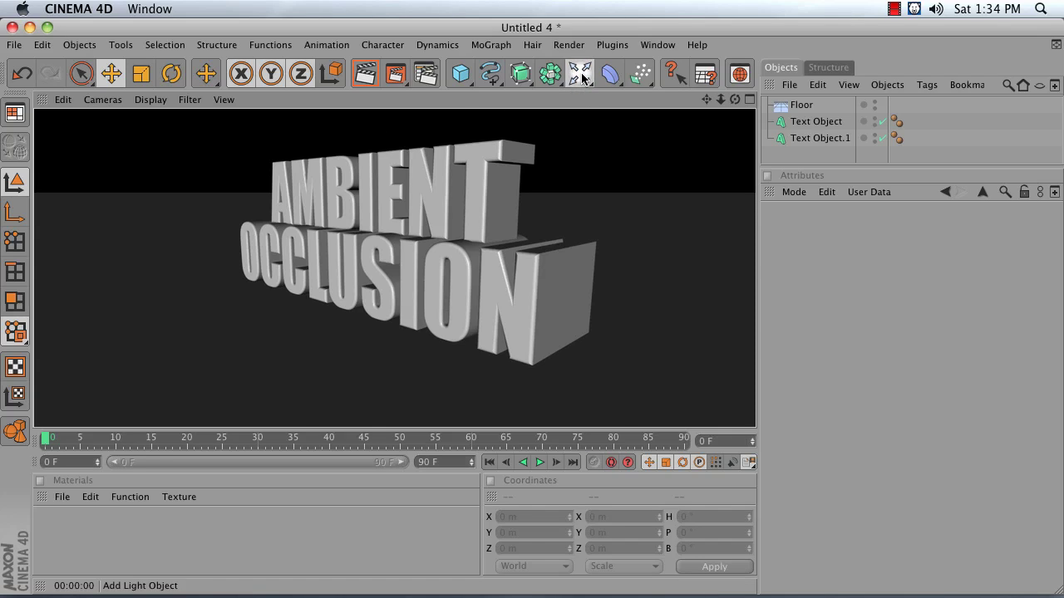
double_click(810, 105)
text(A)
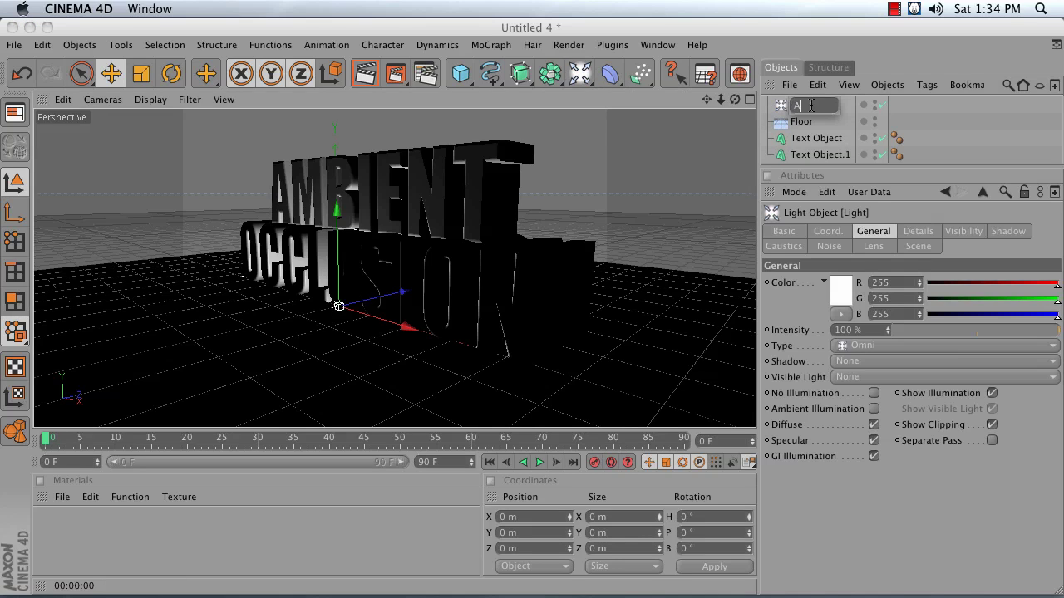
text(mbient)
key(Return)
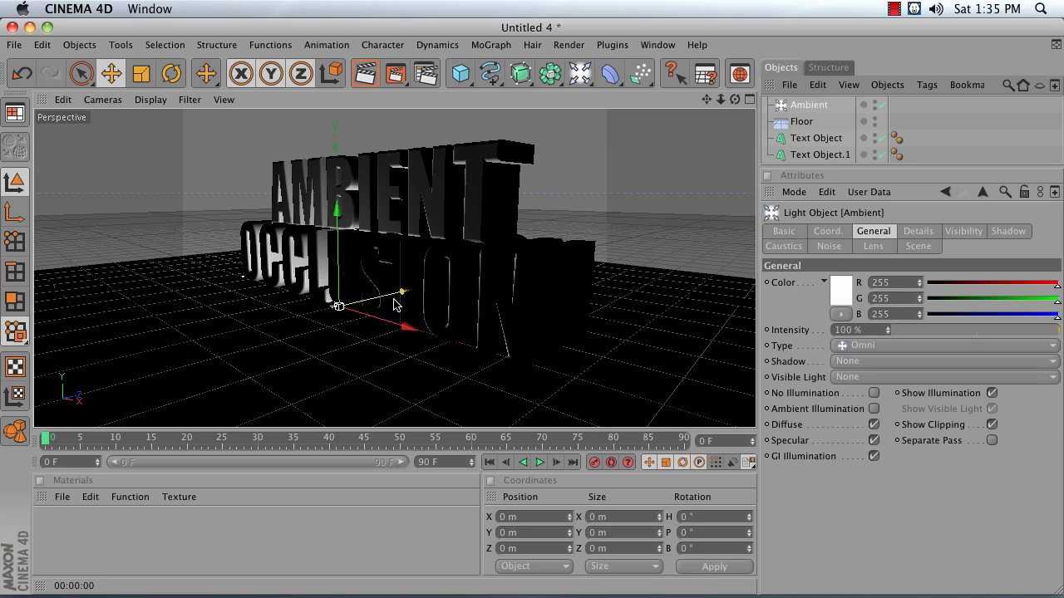
drag(398, 301, 202, 311)
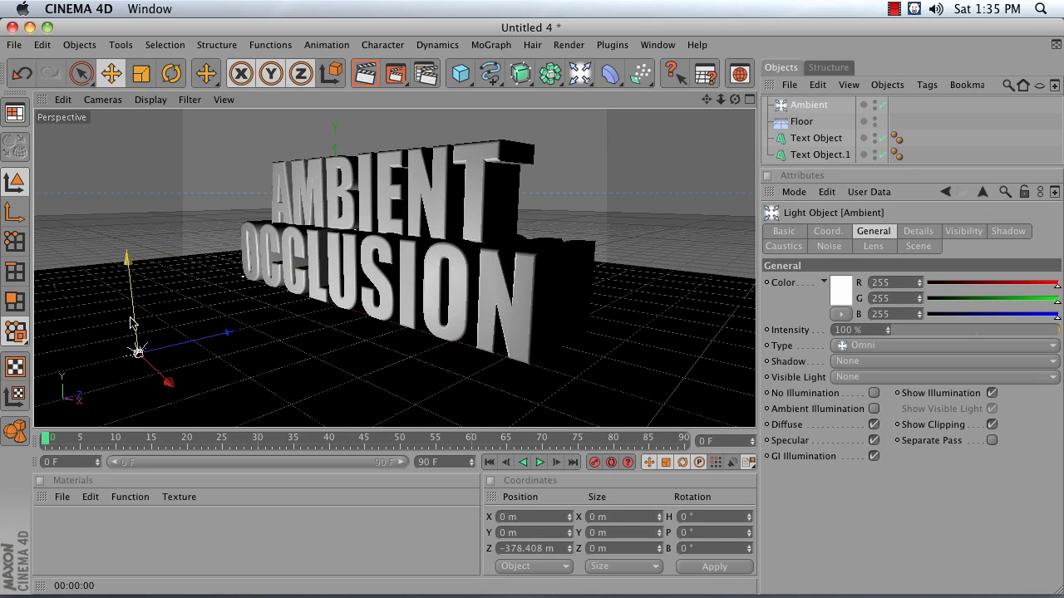
drag(134, 325, 135, 133)
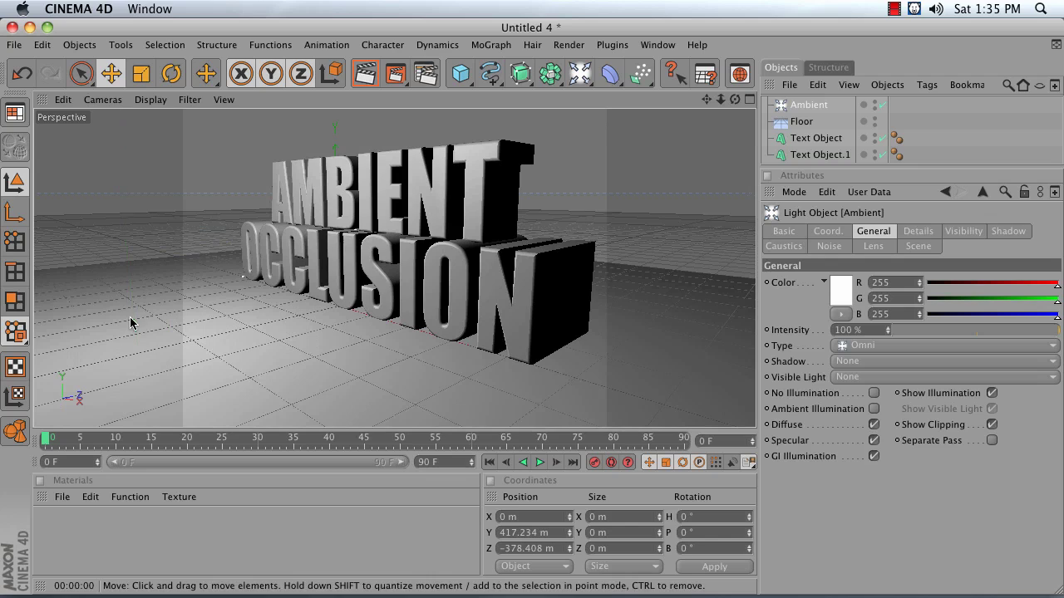
- Enable Ambient Illumination on the Ambient light, rendering the view before and after the change
click(366, 73)
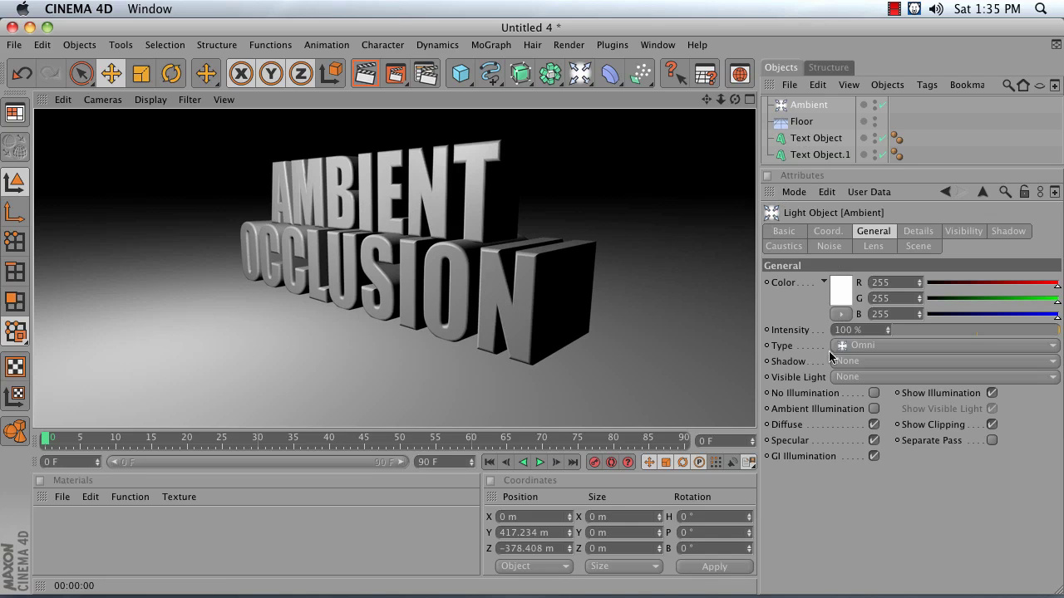
click(874, 409)
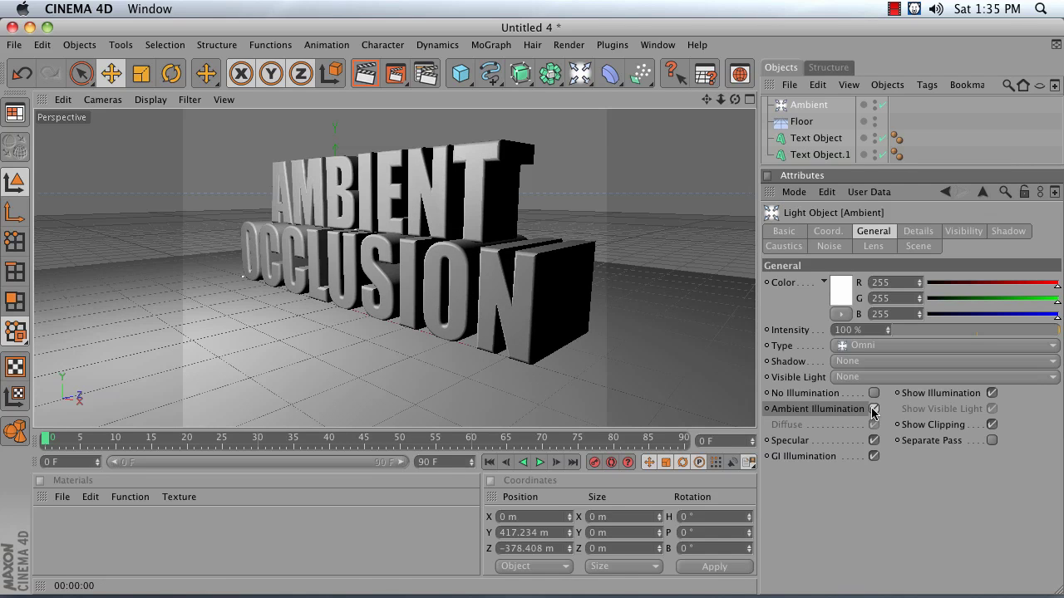
click(368, 75)
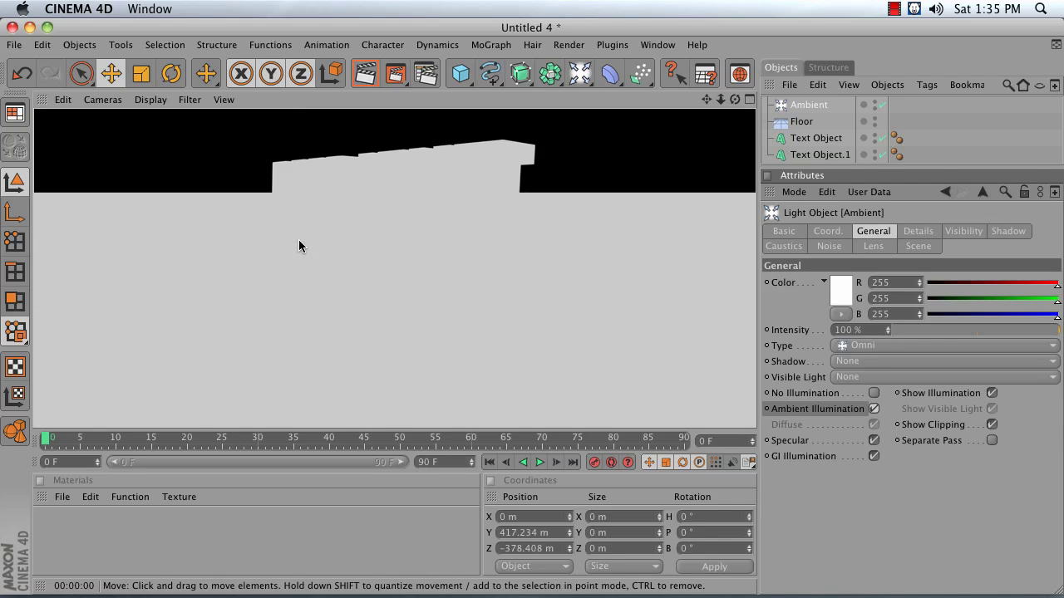
- Add the Ambient Occlusion effect to the render settings with its default values and render the view
click(426, 73)
drag(328, 140, 279, 114)
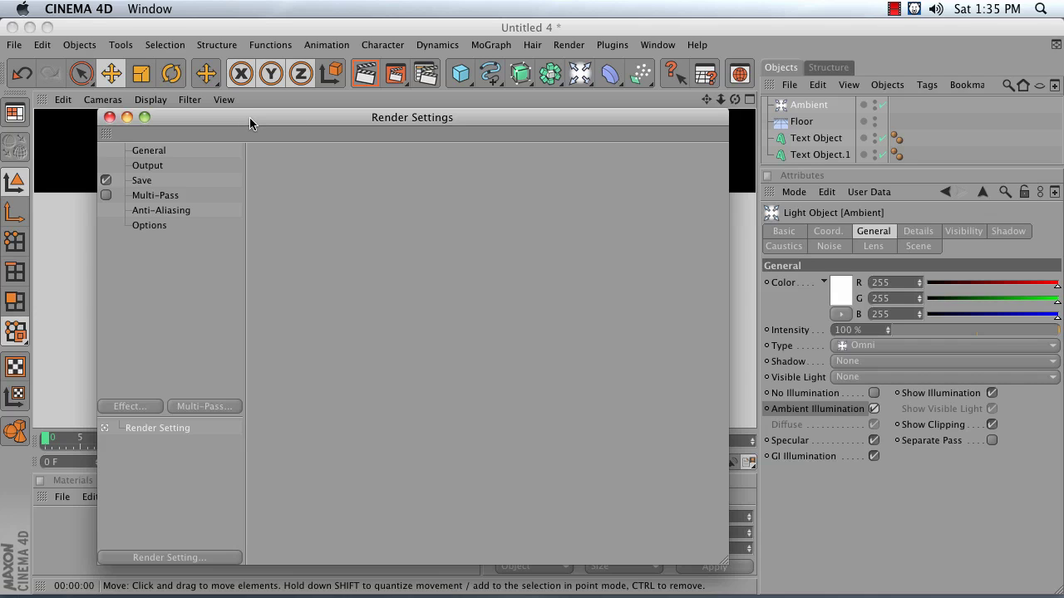
drag(250, 117, 255, 128)
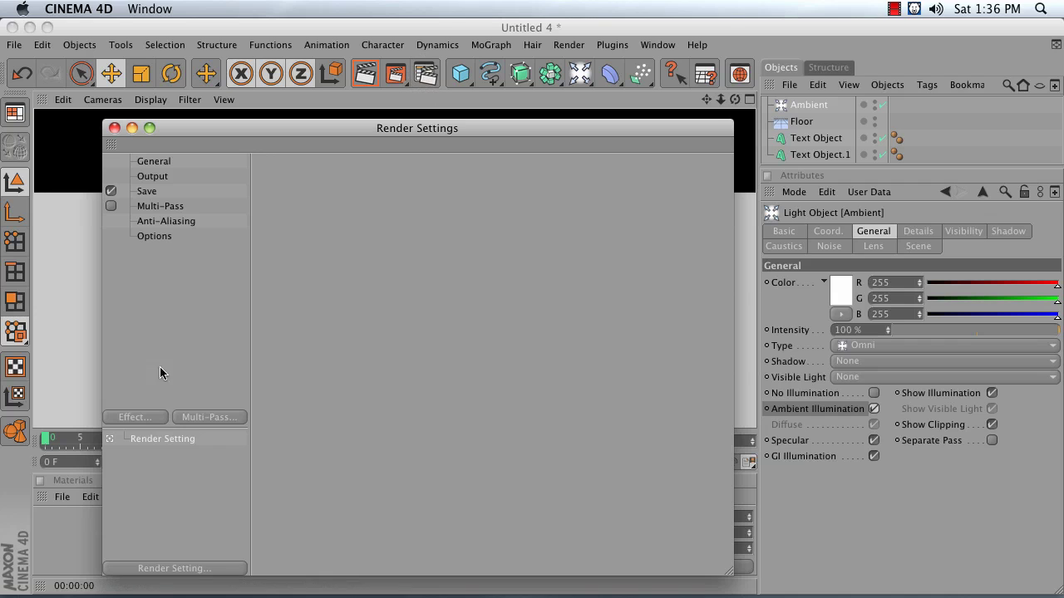
click(128, 423)
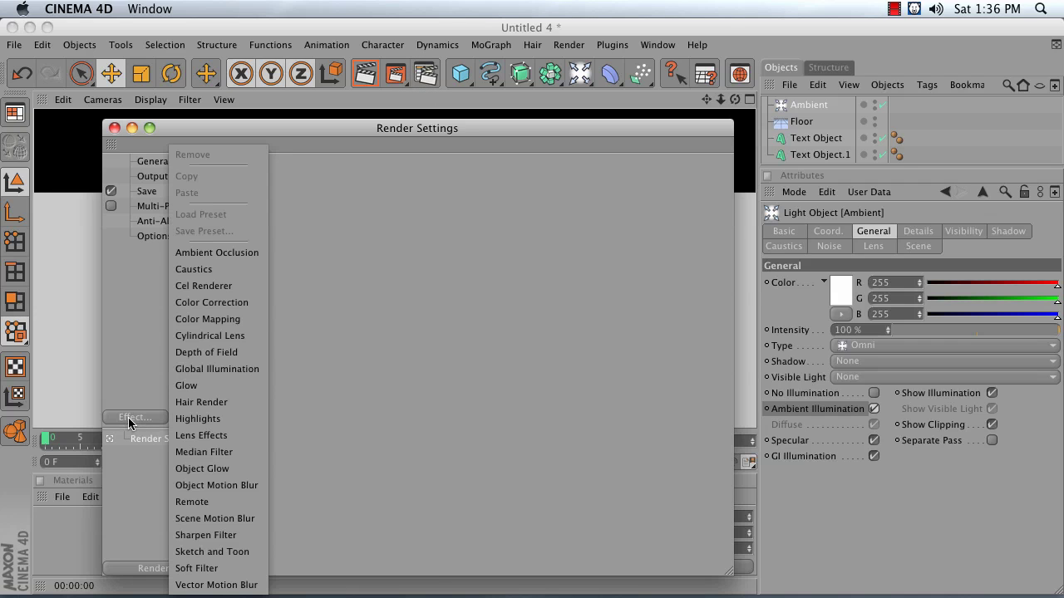
click(225, 253)
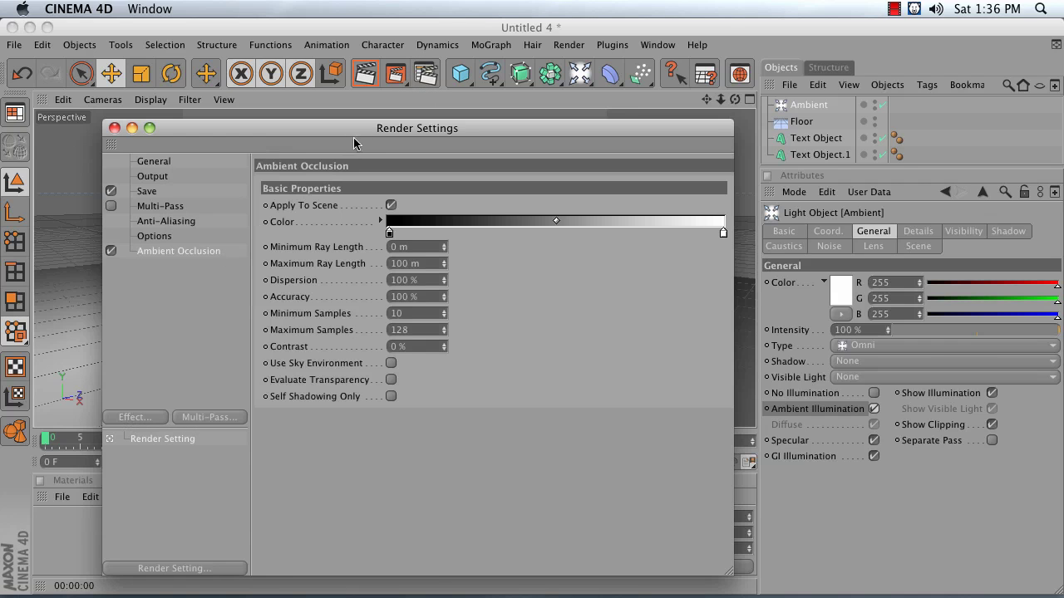
drag(353, 137, 757, 350)
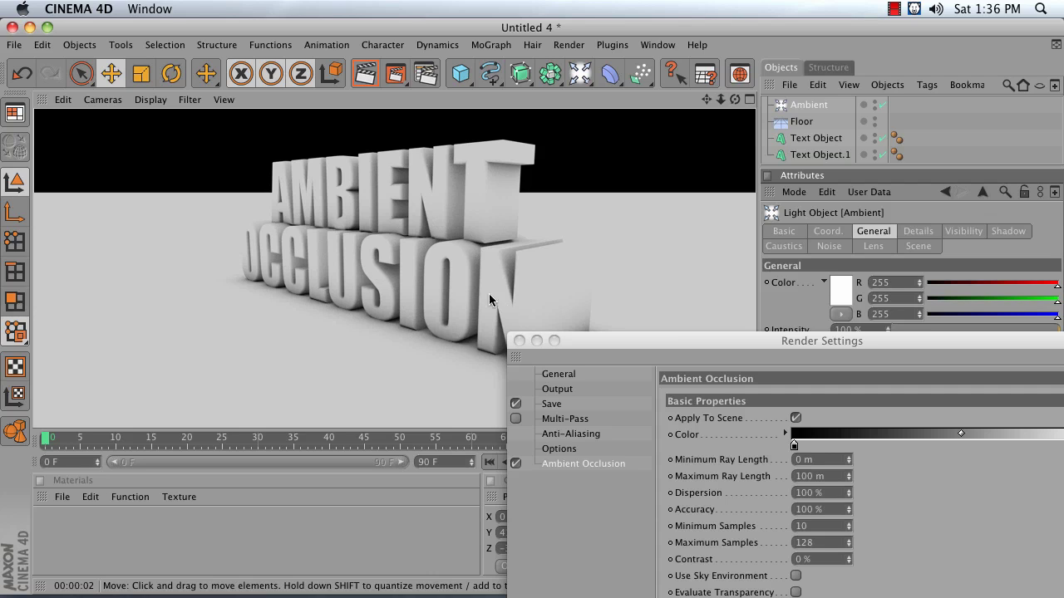
click(519, 342)
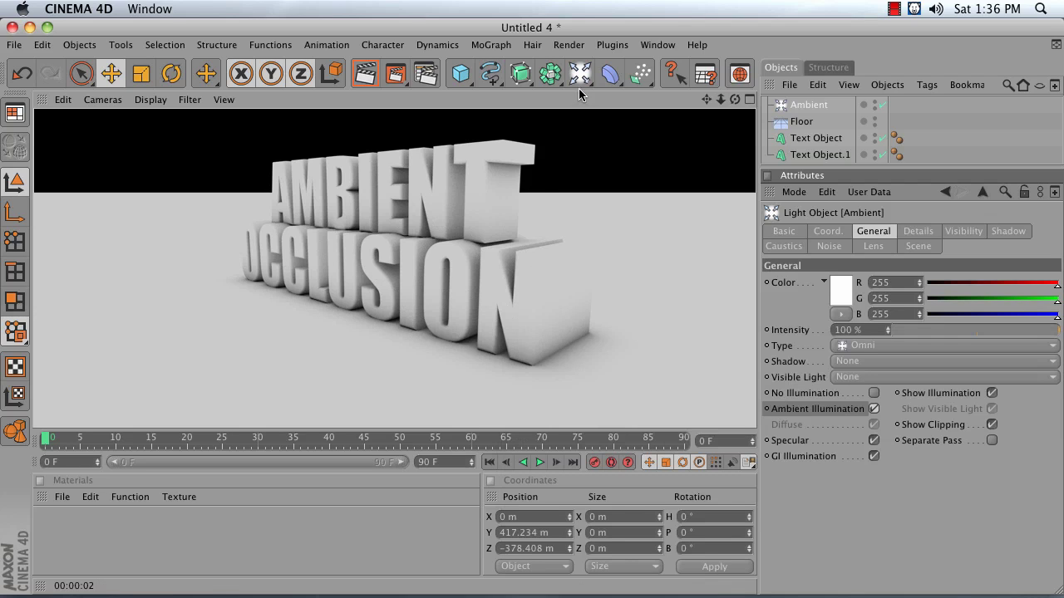
- Add a Sky object as the background and render the view
drag(580, 73, 827, 148)
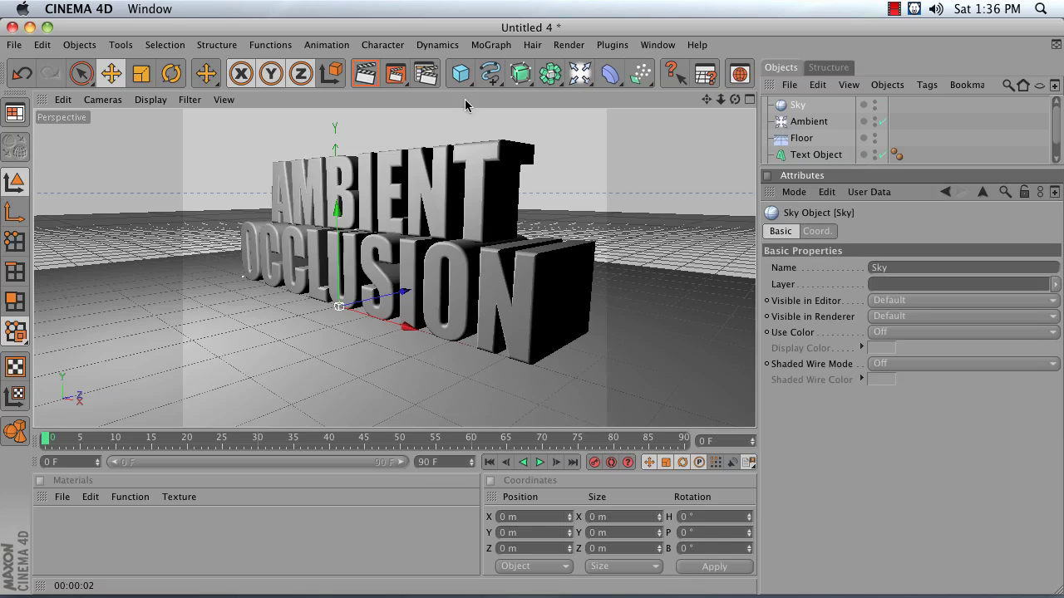
click(366, 77)
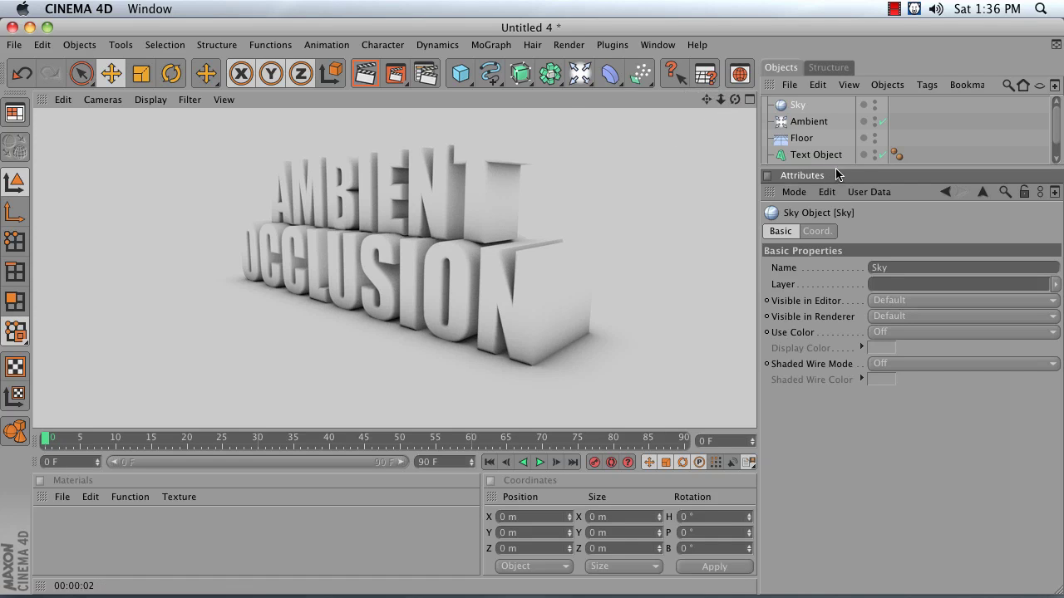
- Set the Ambient light's color to orange (R 211, G 141, B 56) and render the view
click(820, 123)
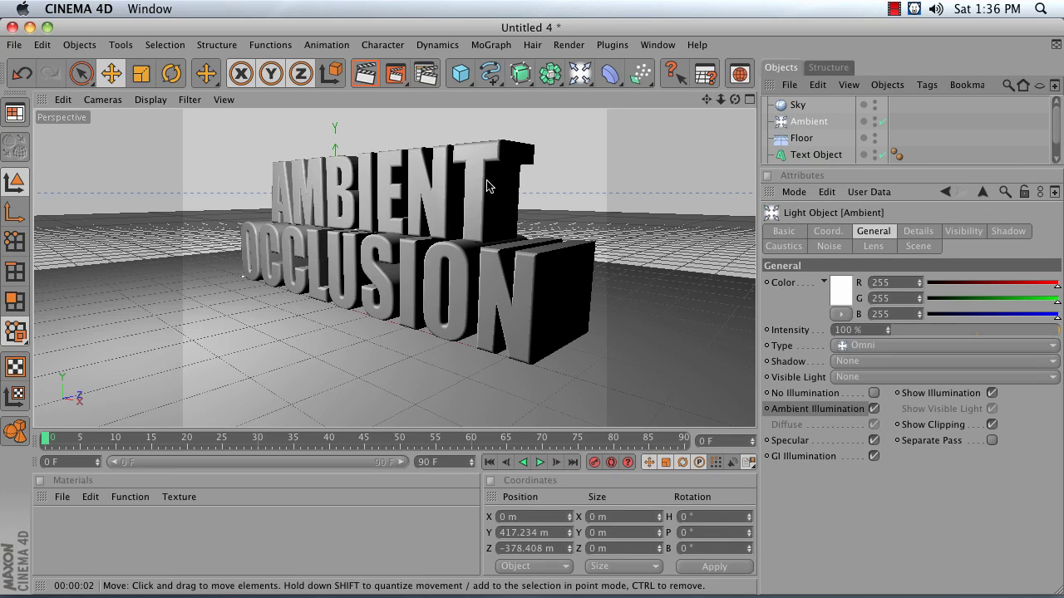
click(838, 288)
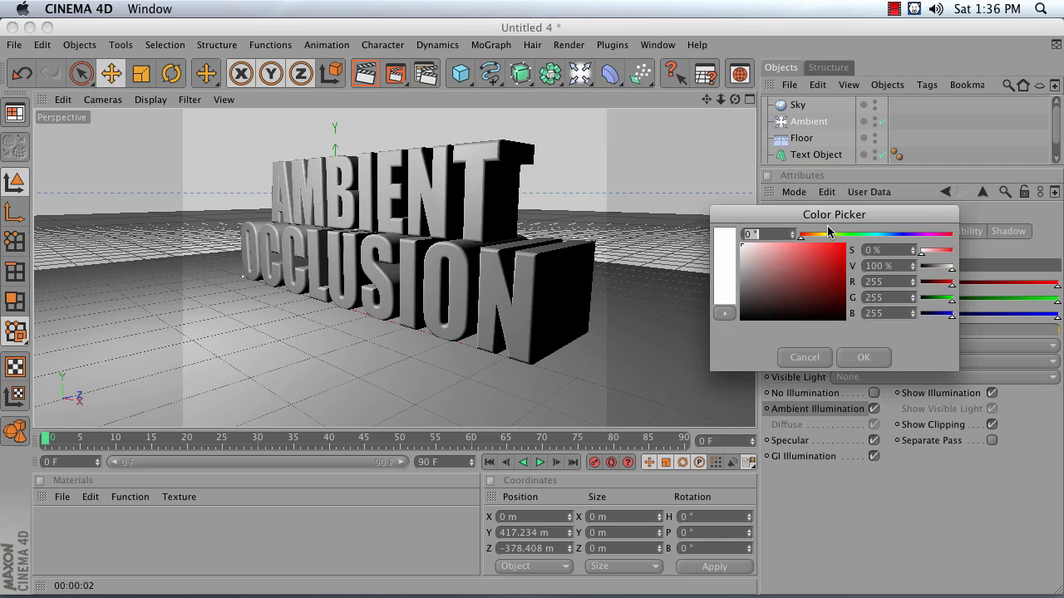
click(814, 235)
click(818, 256)
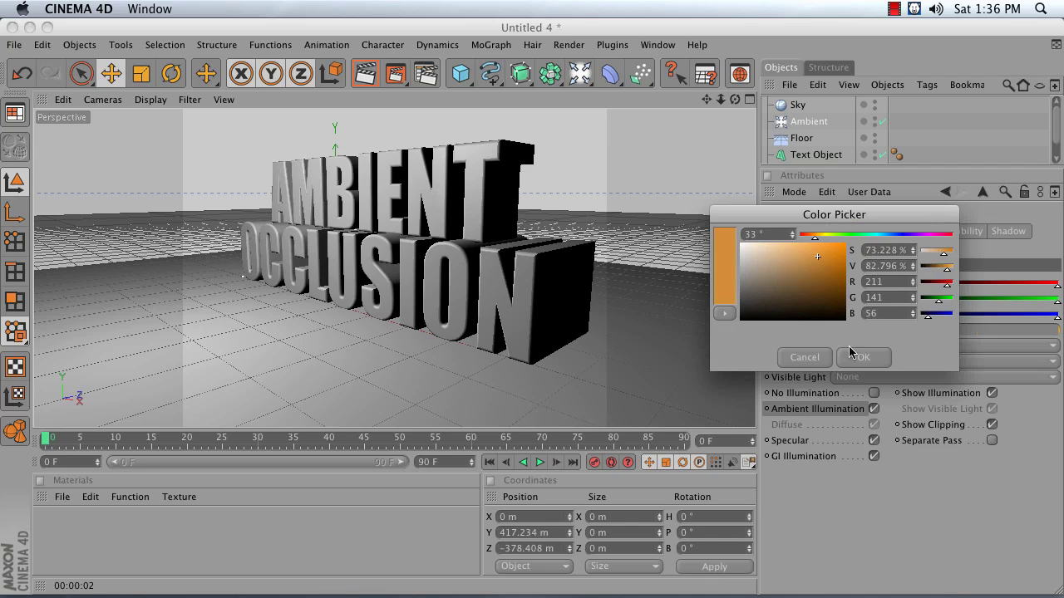
click(853, 354)
click(360, 76)
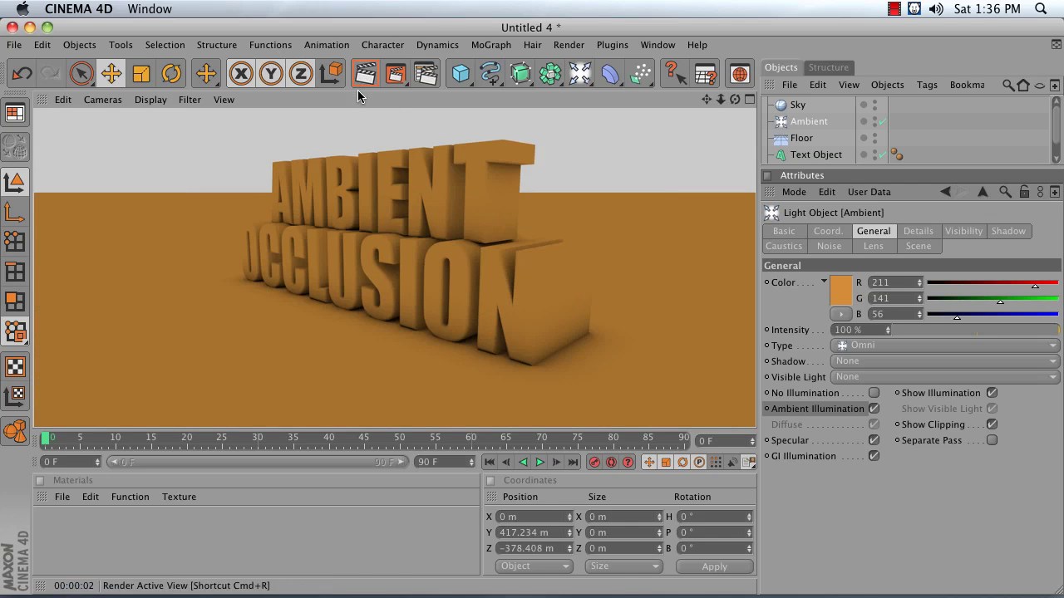
- Create a new material and set its color to light blue (R 65, G 181, B 244)
click(64, 497)
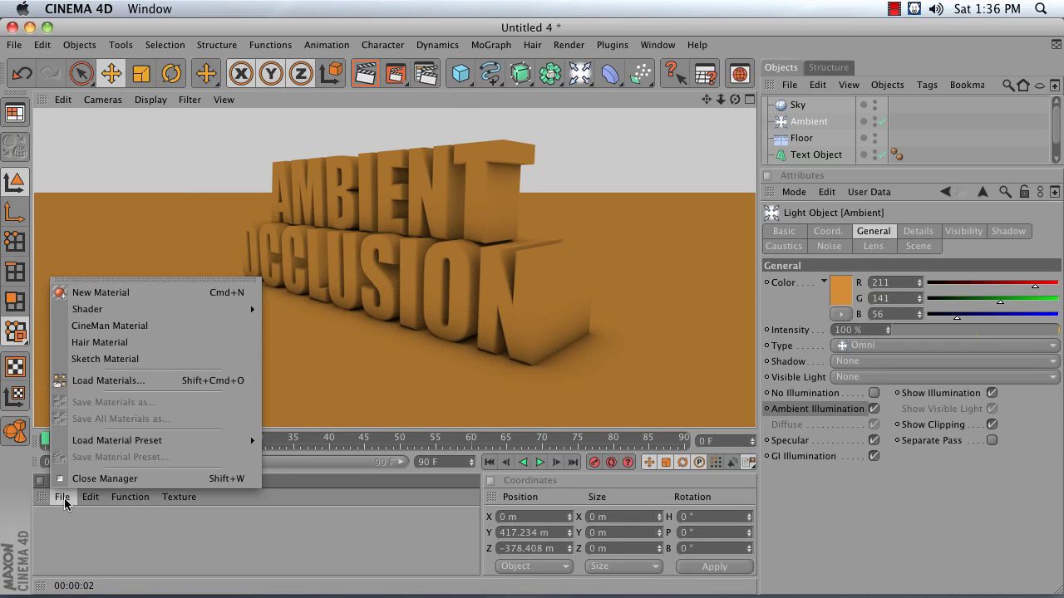
click(88, 291)
double_click(51, 528)
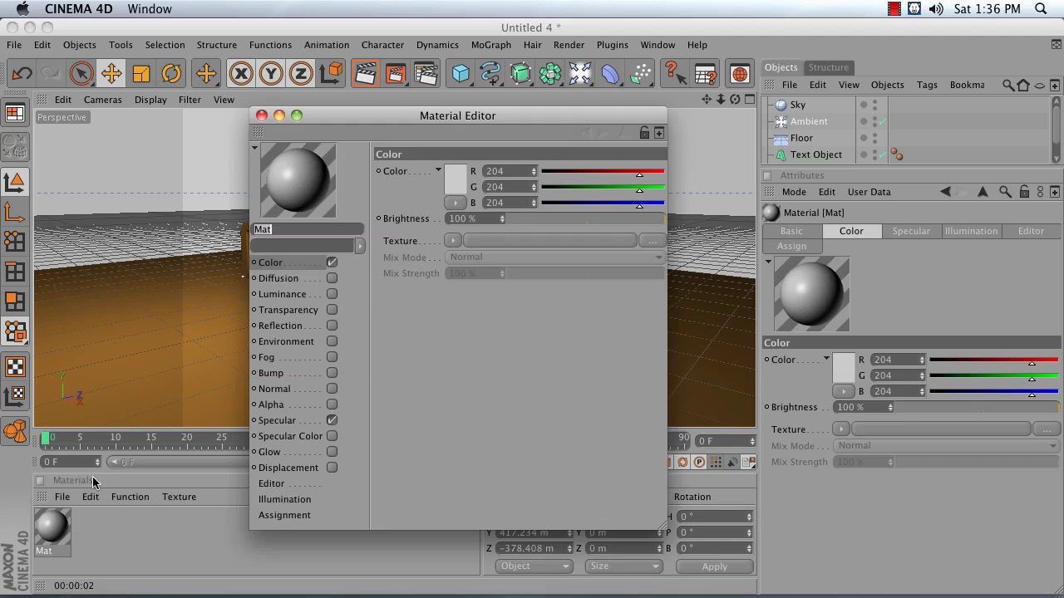
click(459, 185)
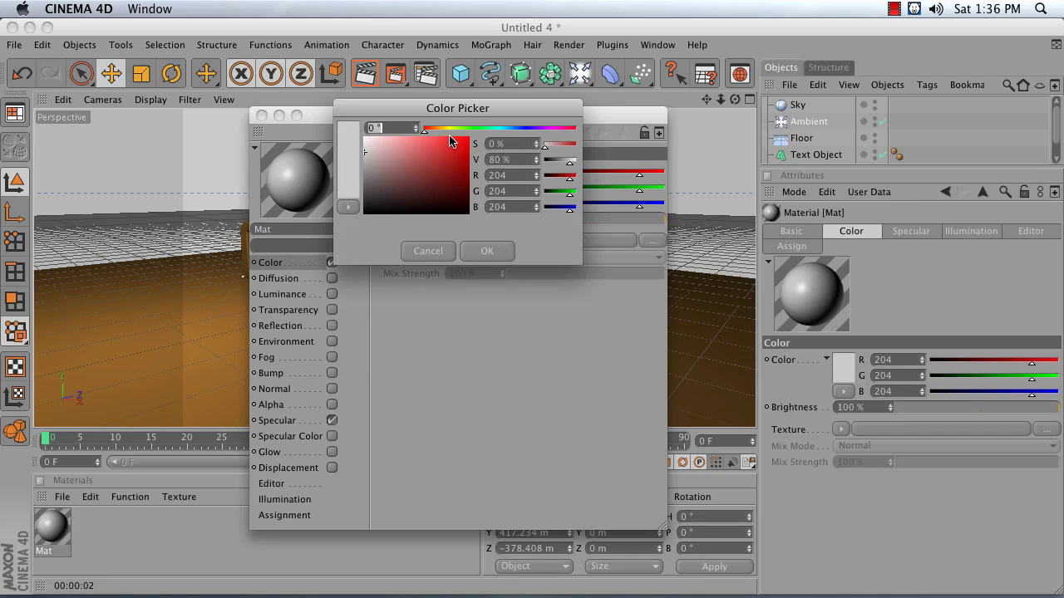
click(509, 128)
click(440, 140)
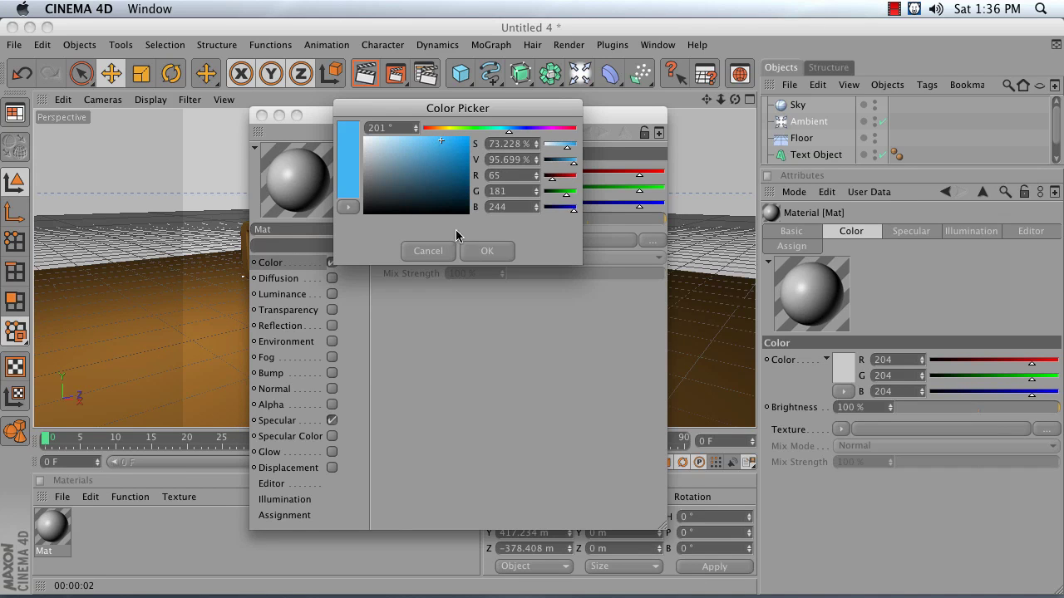
click(486, 251)
click(261, 116)
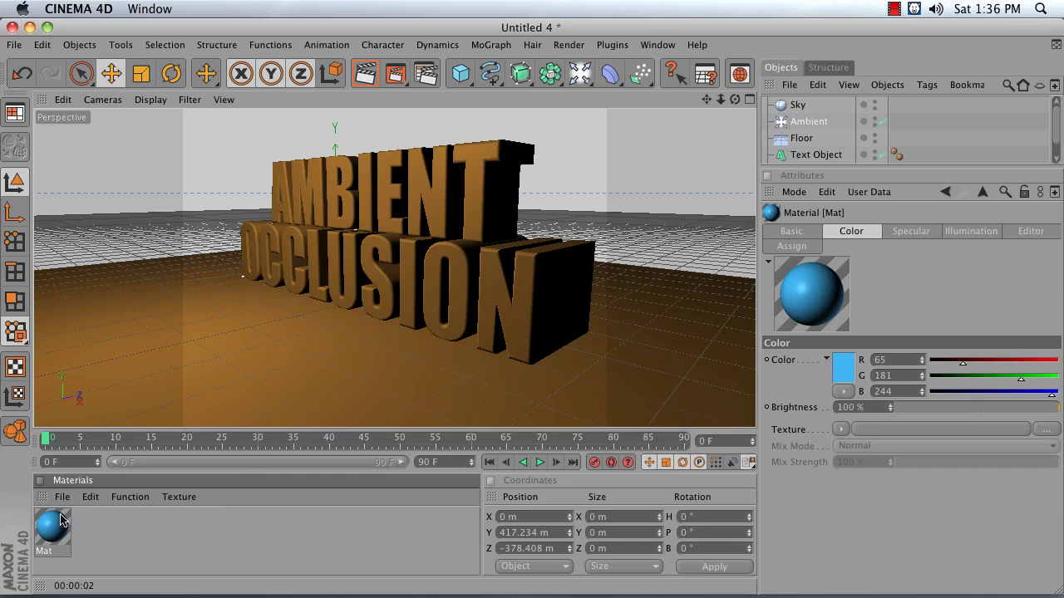
- Apply the blue material to the Sky object and render the view, both from the current angle and from a low angle near floor level
drag(62, 522, 800, 106)
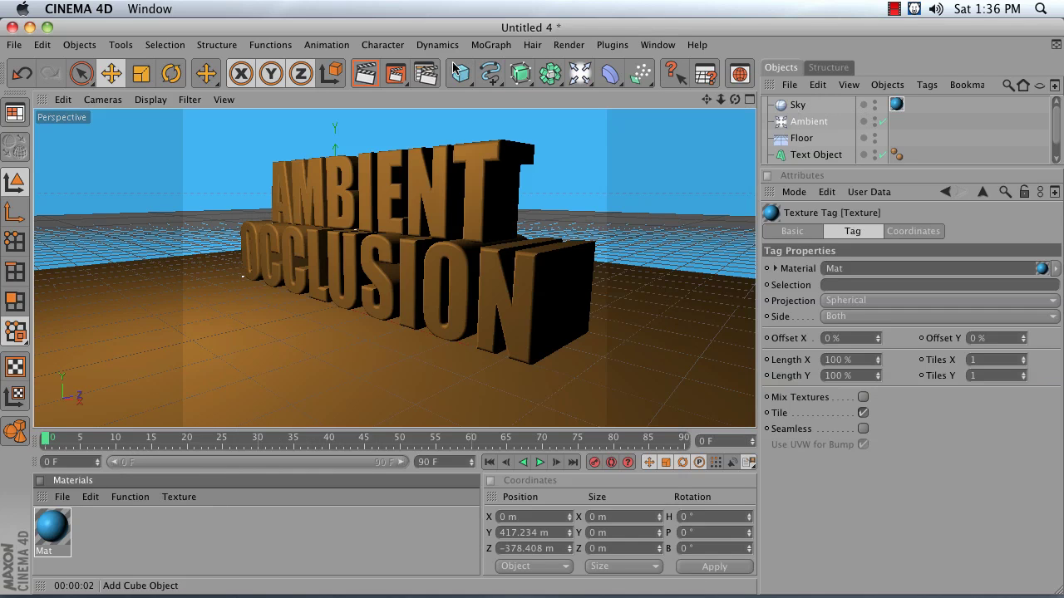
click(375, 79)
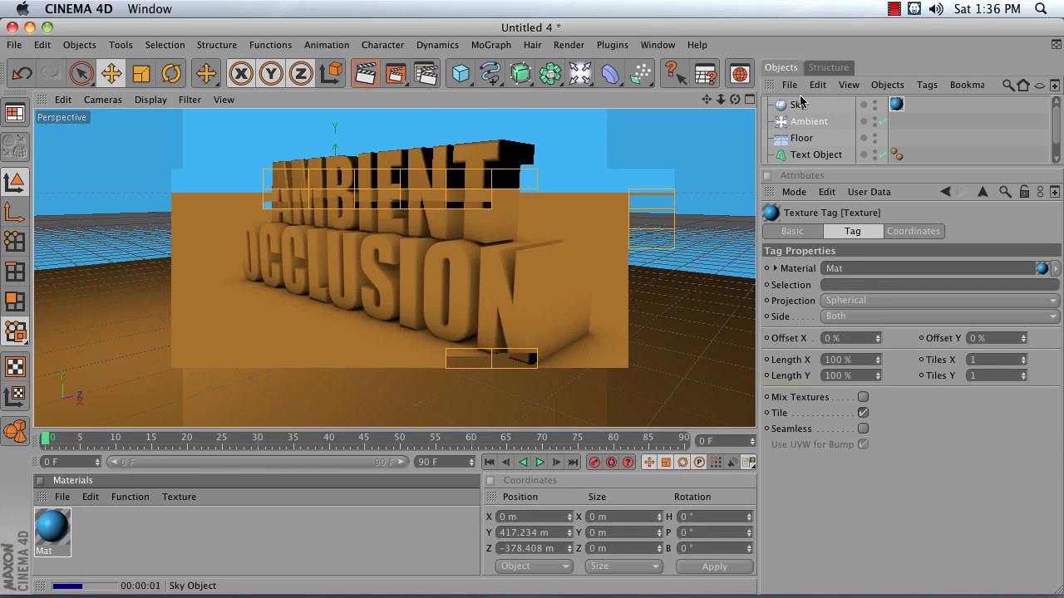
drag(735, 99, 688, 101)
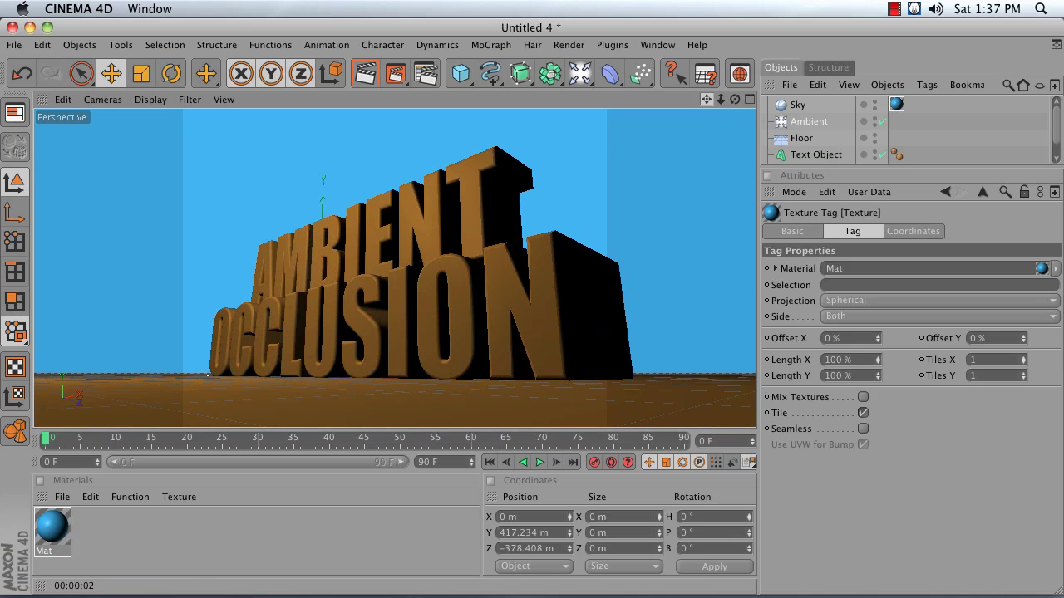
click(366, 74)
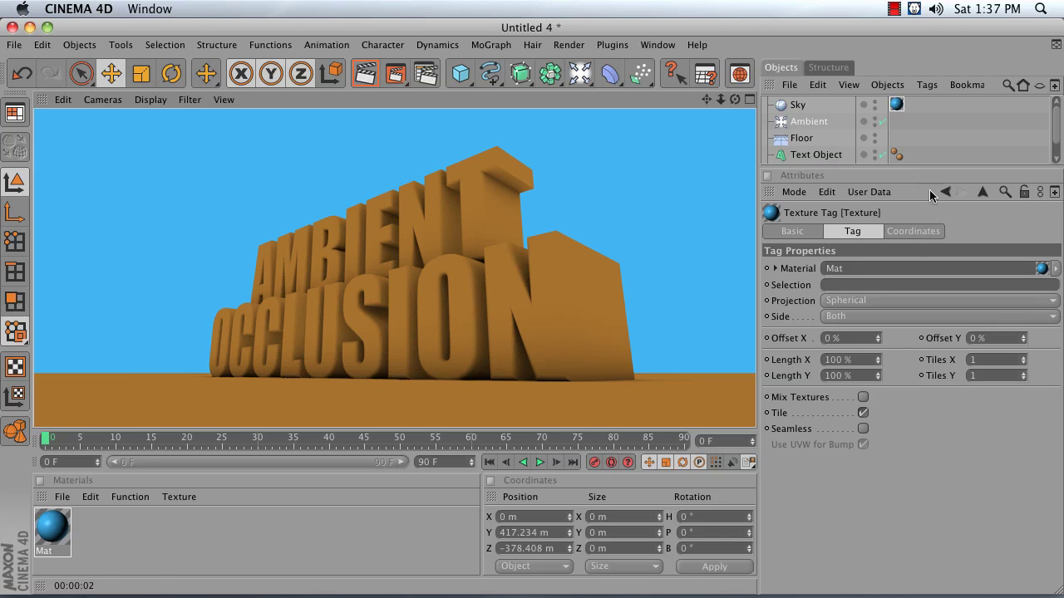
click(895, 10)
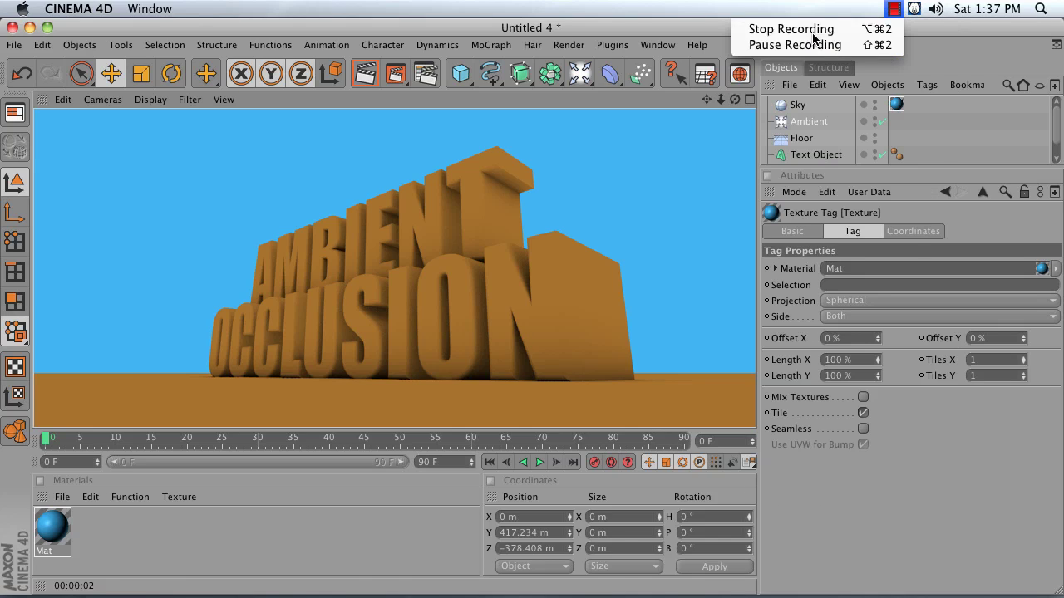